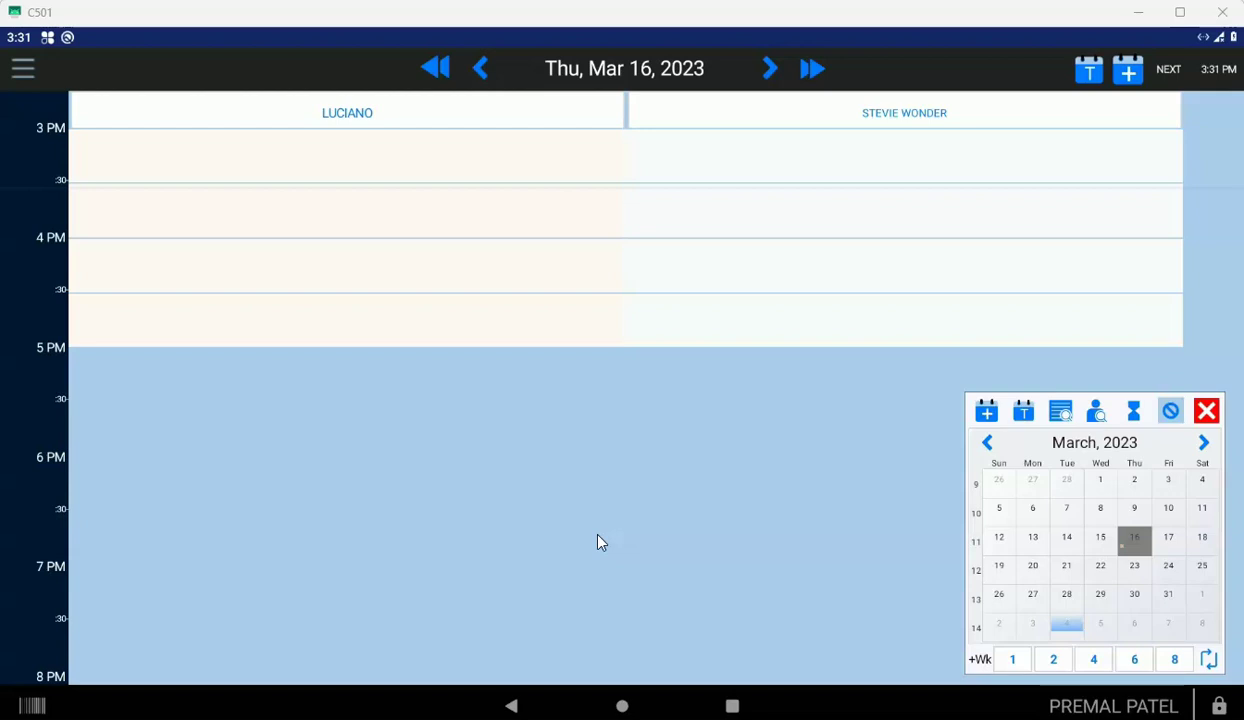
Return to the Clover home screen, launch Salon Scheduler and open its main menu.
{"action": "left_click", "coordinate": [666, 422]}
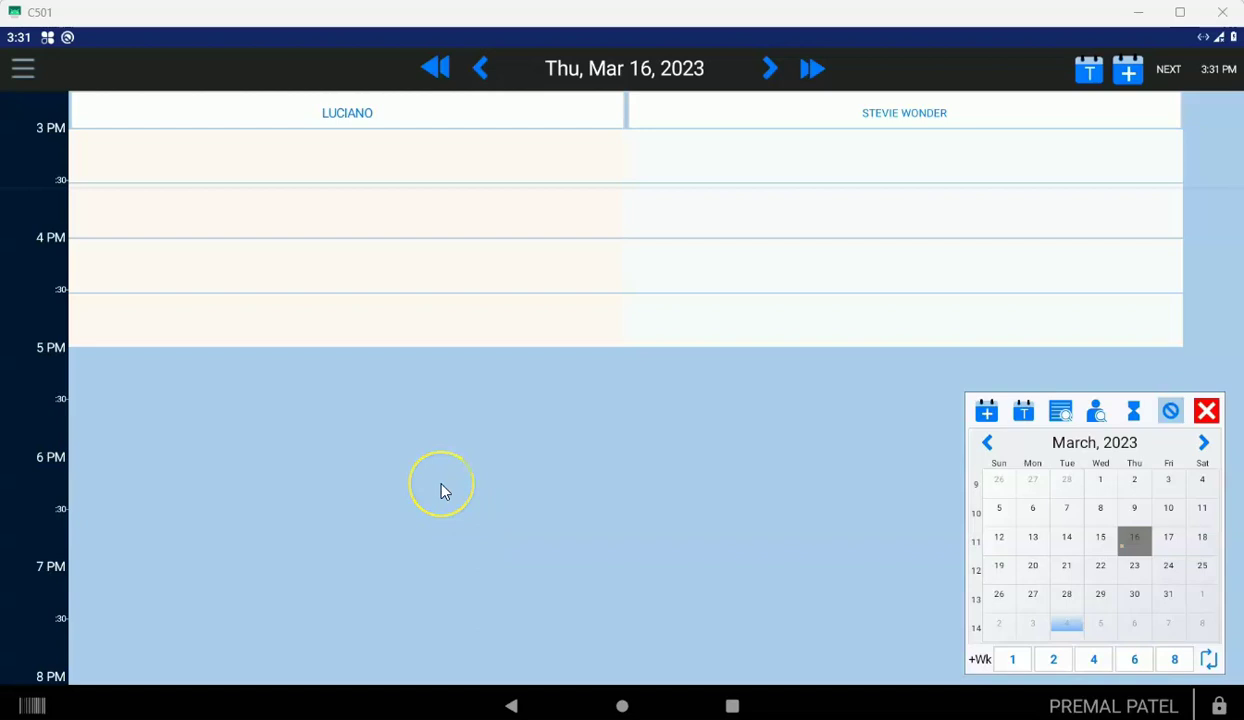
{"action": "left_click", "coordinate": [622, 706]}
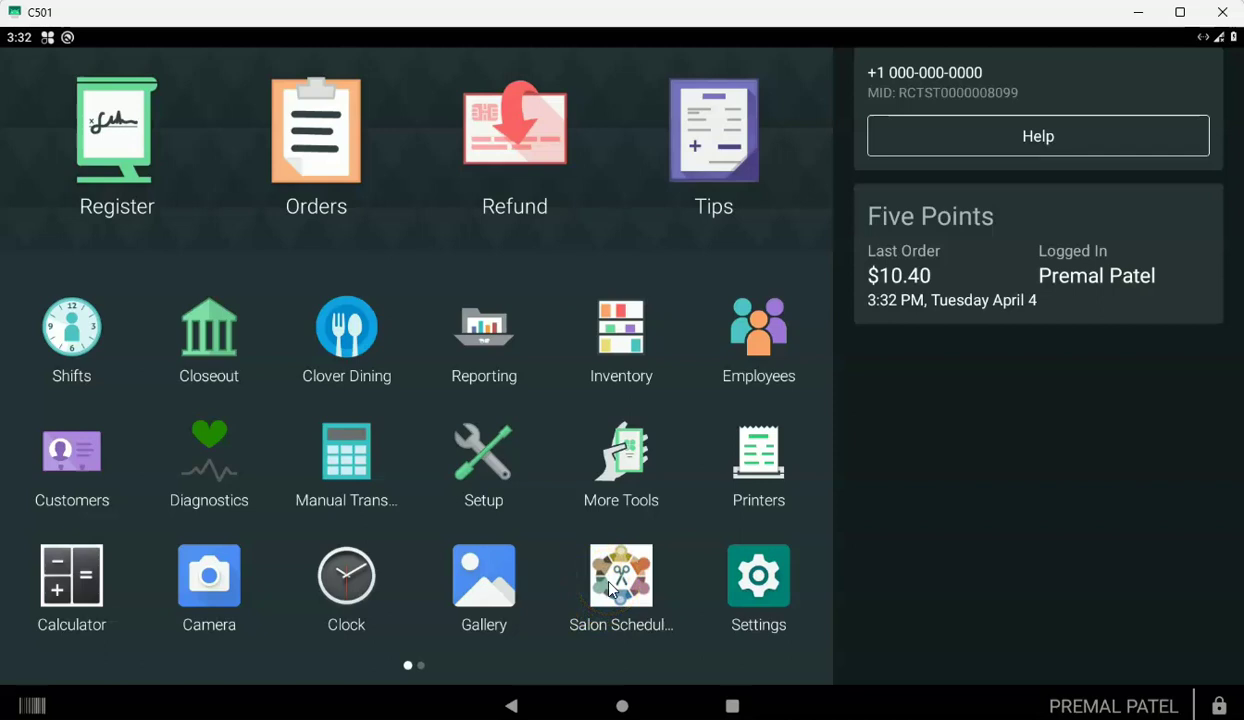
{"action": "left_click", "coordinate": [609, 589]}
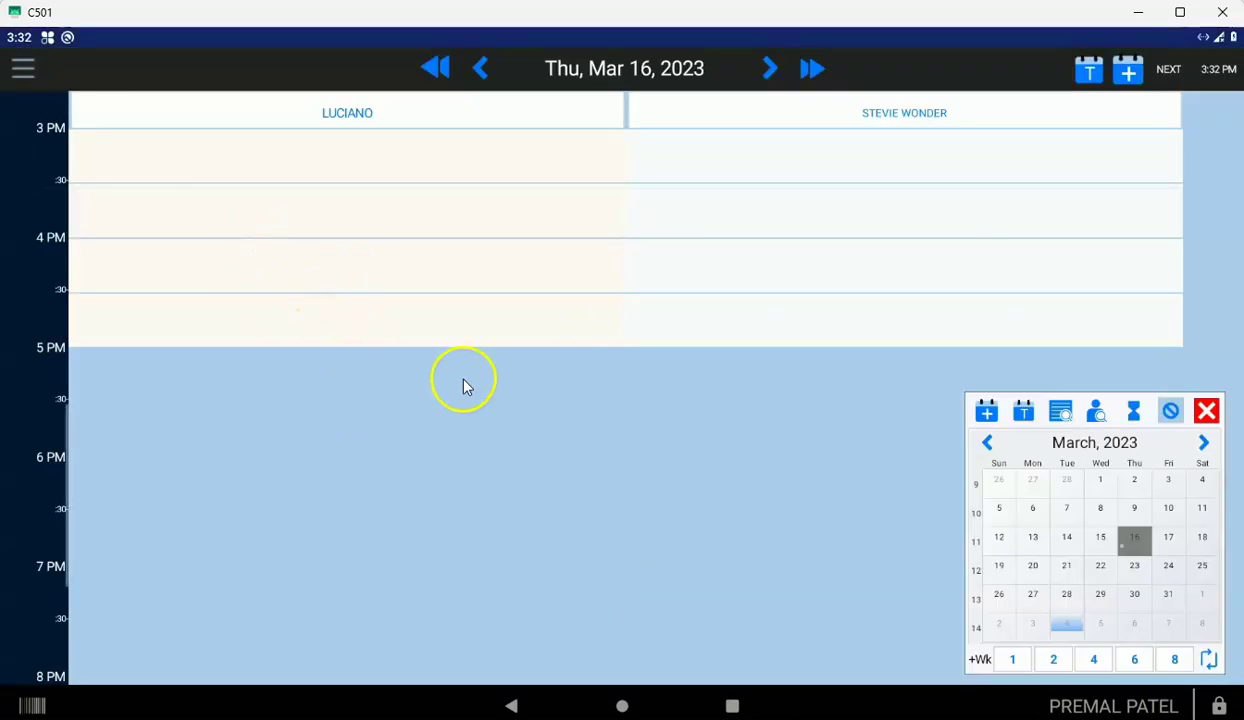
{"action": "left_click", "coordinate": [26, 80]}
Go to Employee Settings in the scheduler settings and scroll down the employee list.
{"action": "left_click", "coordinate": [403, 306]}
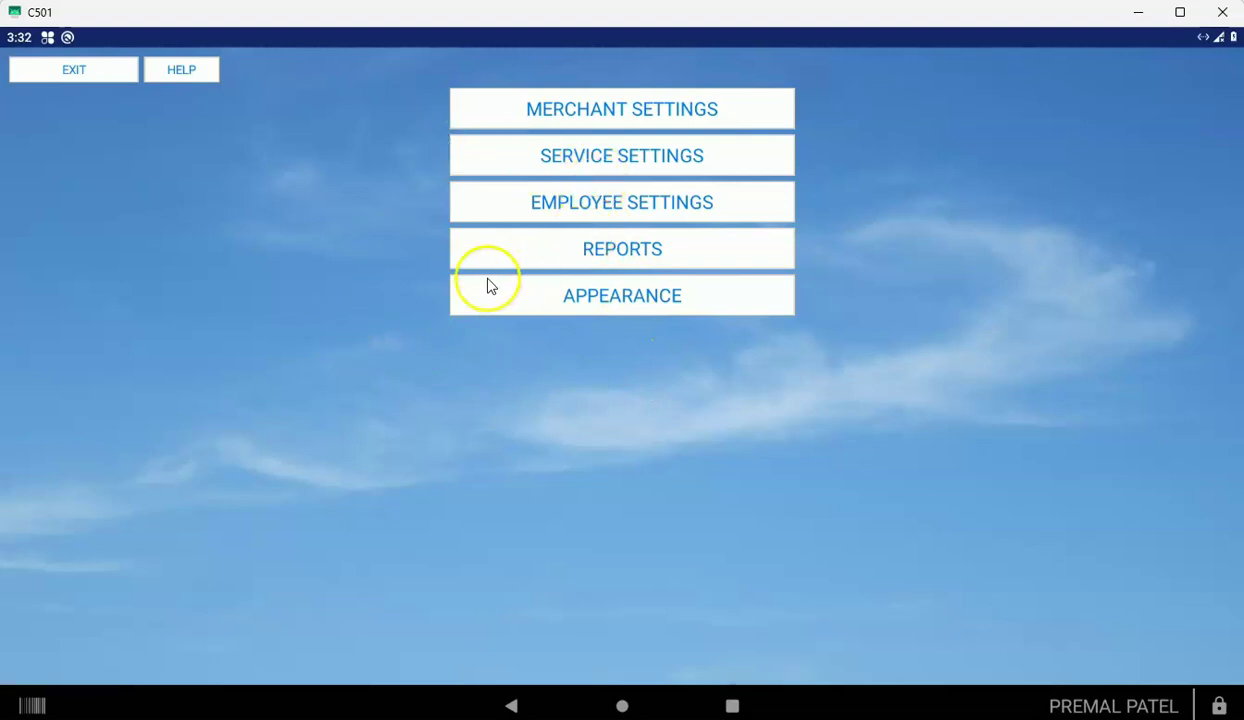
{"action": "left_click", "coordinate": [580, 205]}
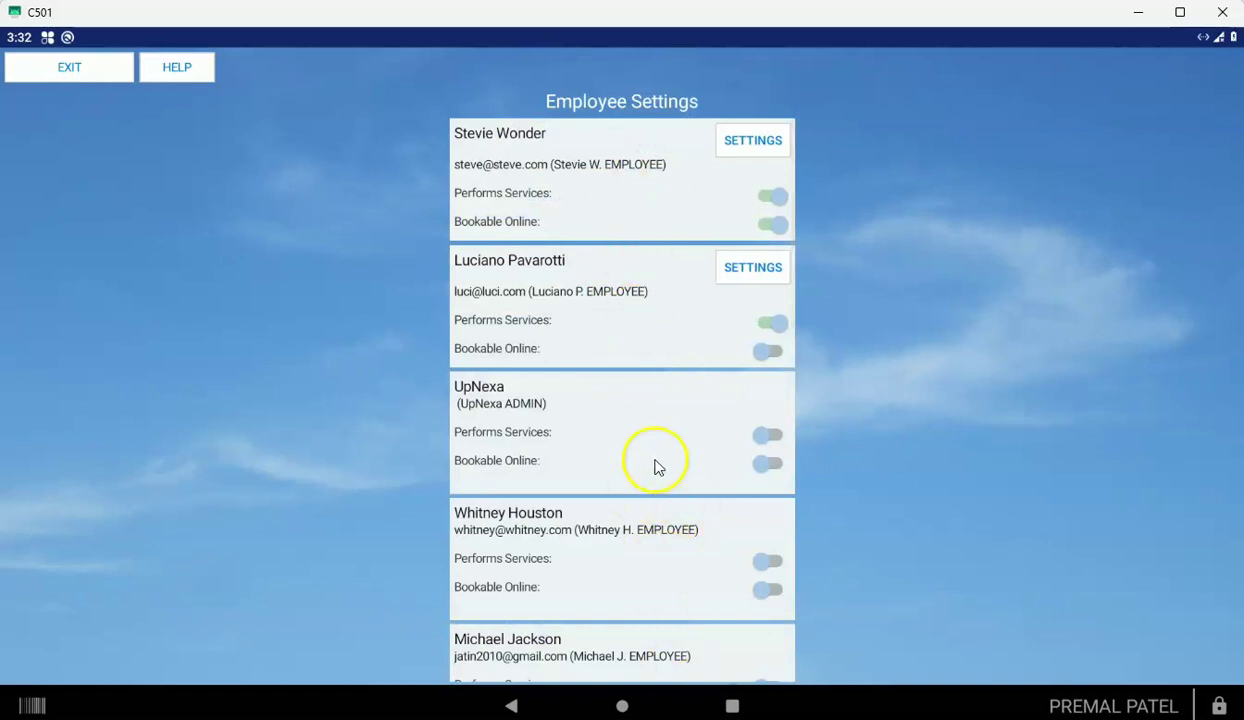
{"action": "left_click_drag", "start_coordinate": [630, 514], "coordinate": [641, 192]}
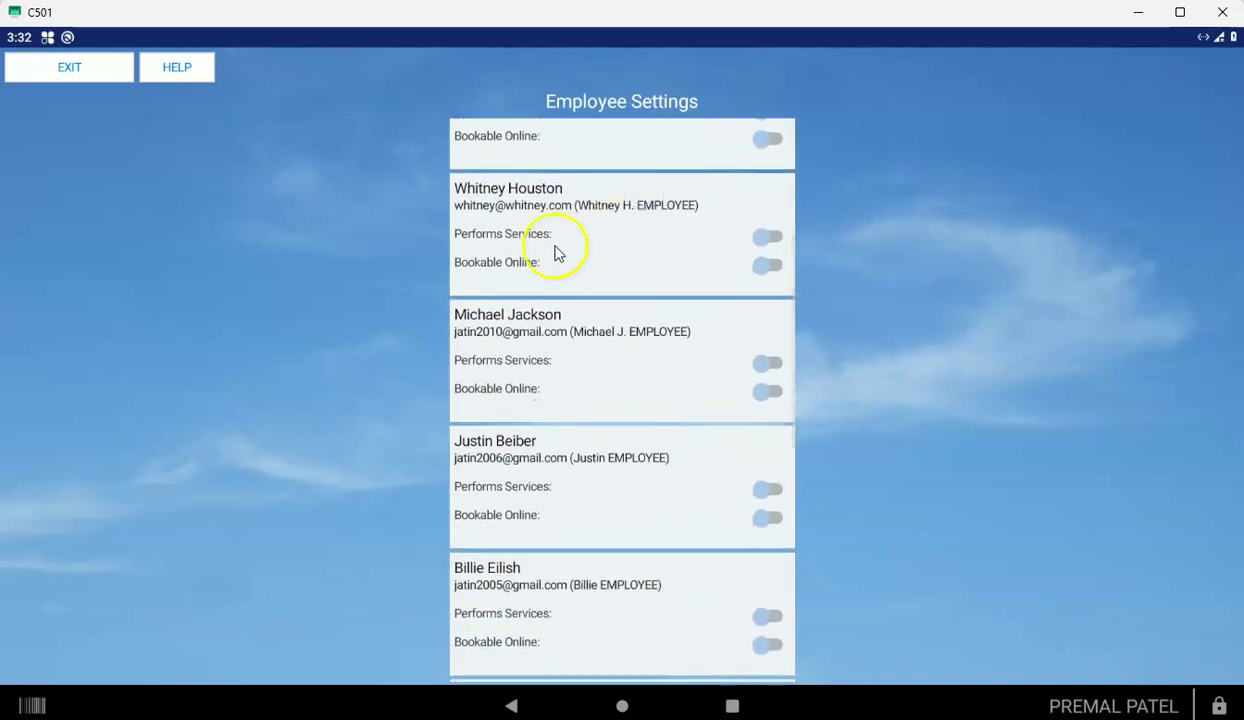
Turn on Performs Services and Bookable Online for three more employees.
{"action": "left_click", "coordinate": [769, 240]}
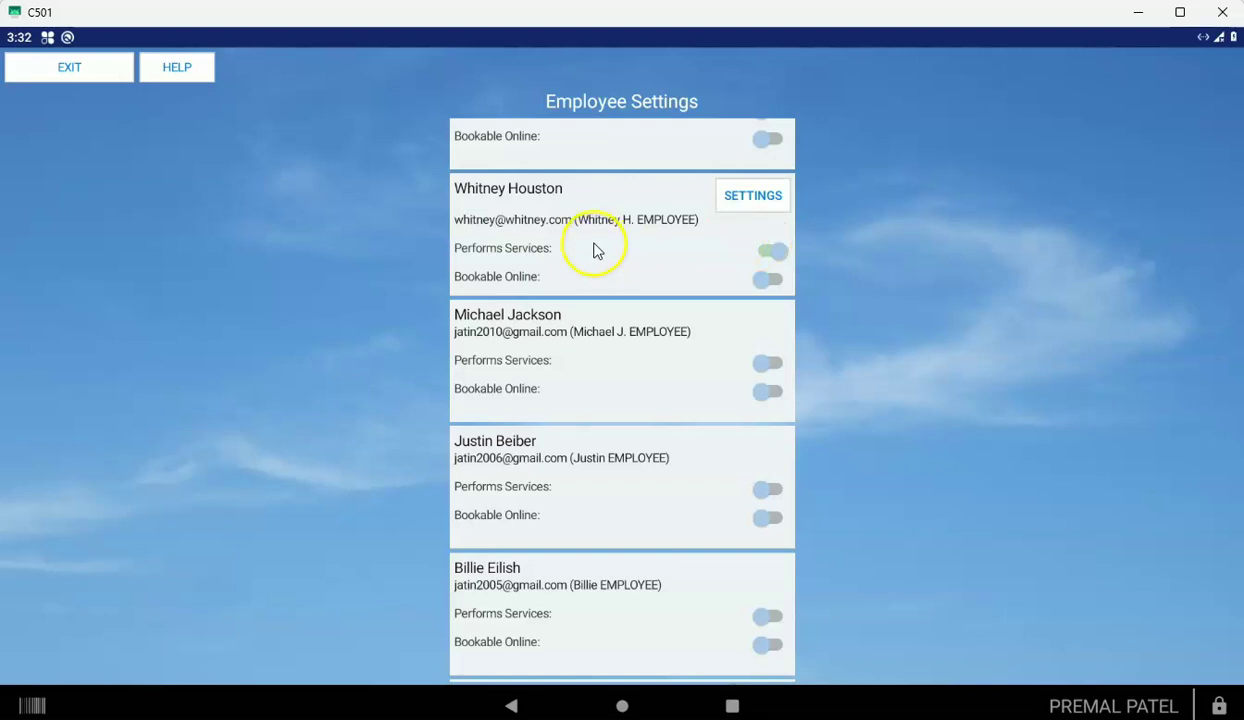
{"action": "left_click", "coordinate": [775, 279]}
{"action": "left_click", "coordinate": [779, 367]}
{"action": "left_click", "coordinate": [775, 405]}
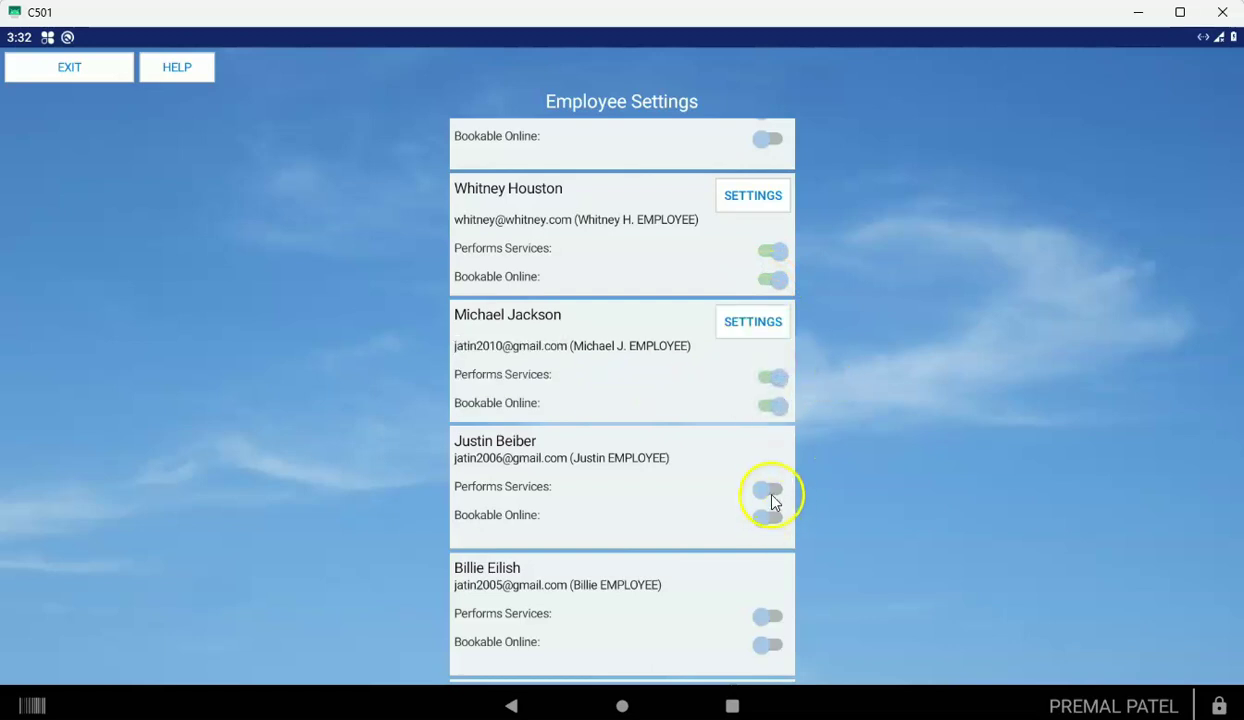
{"action": "left_click", "coordinate": [770, 490]}
{"action": "left_click", "coordinate": [777, 533]}
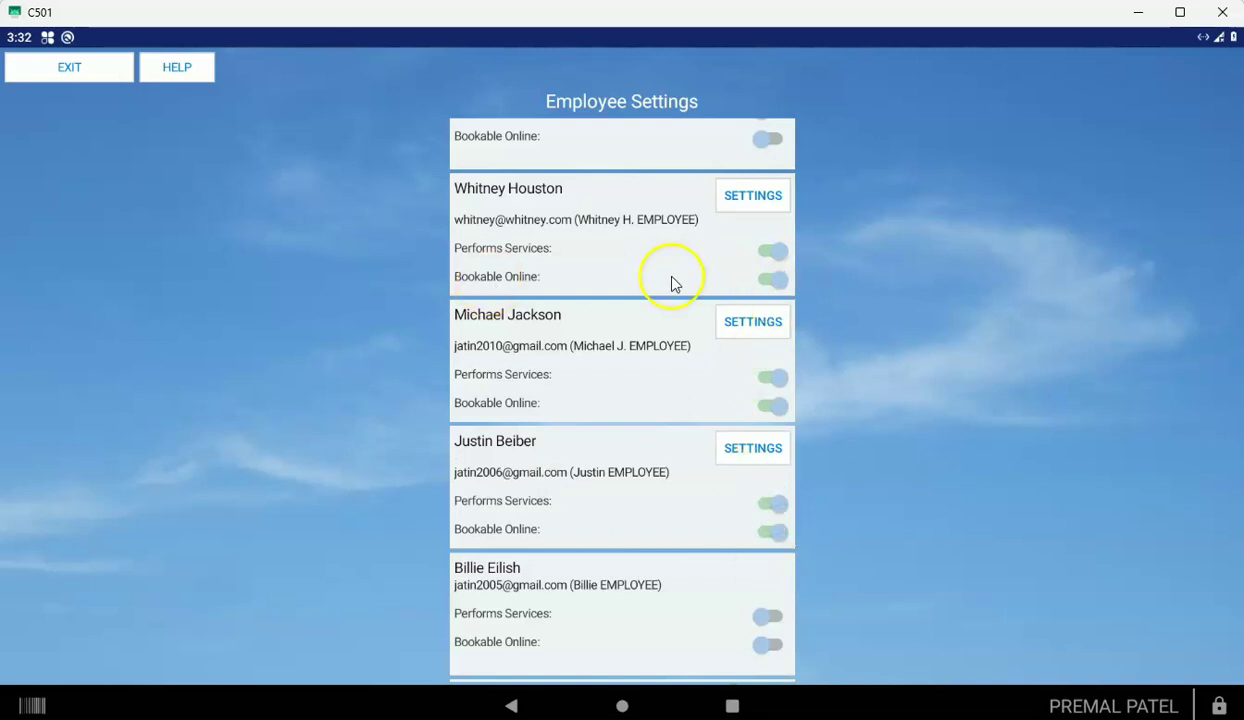
{"action": "left_click", "coordinate": [772, 252]}
Check the first enabled employee's weekly schedule of 8:00 AM to 5:00 PM on workdays.
{"action": "left_click", "coordinate": [750, 198]}
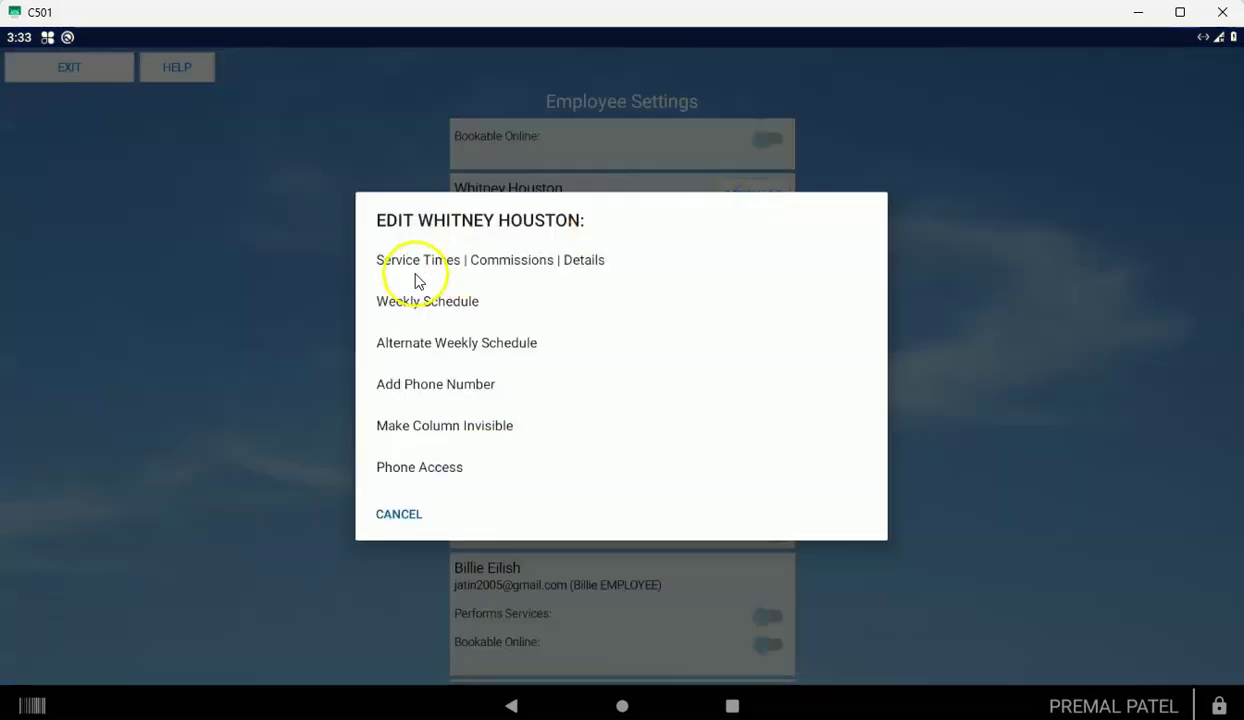
{"action": "left_click", "coordinate": [446, 303]}
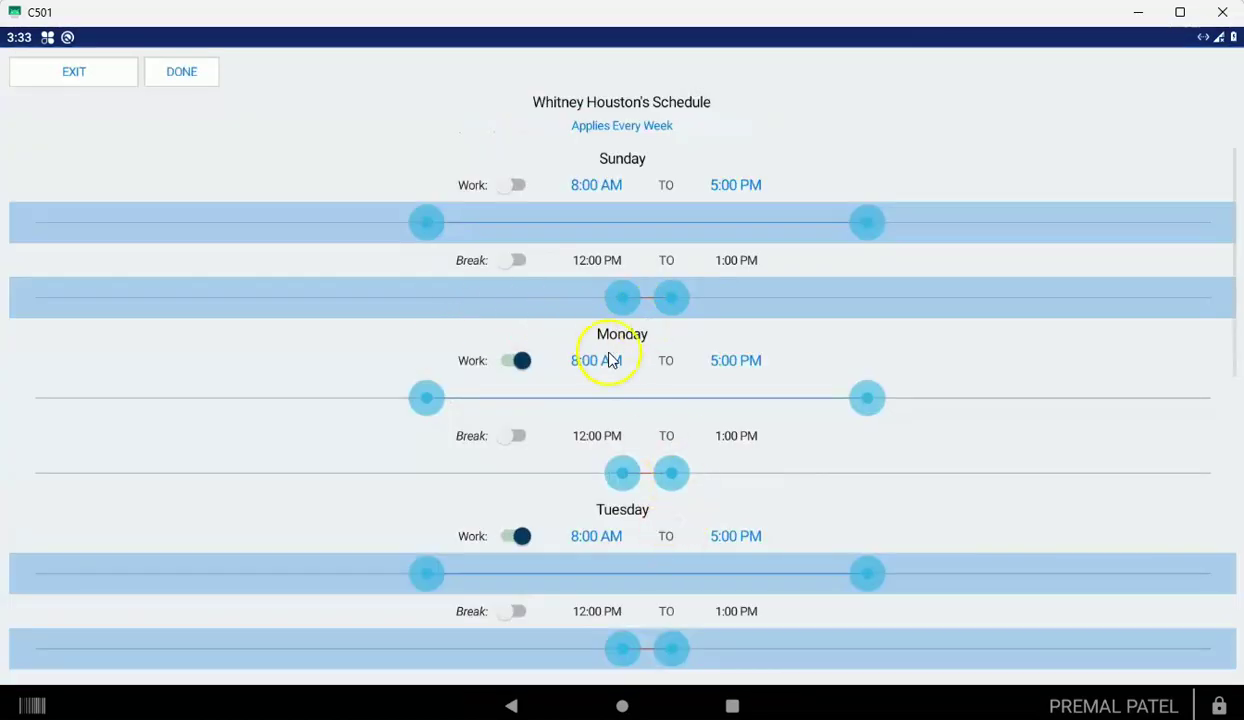
{"action": "scroll", "coordinate": [609, 347], "scroll_direction": "down", "scroll_amount": 1}
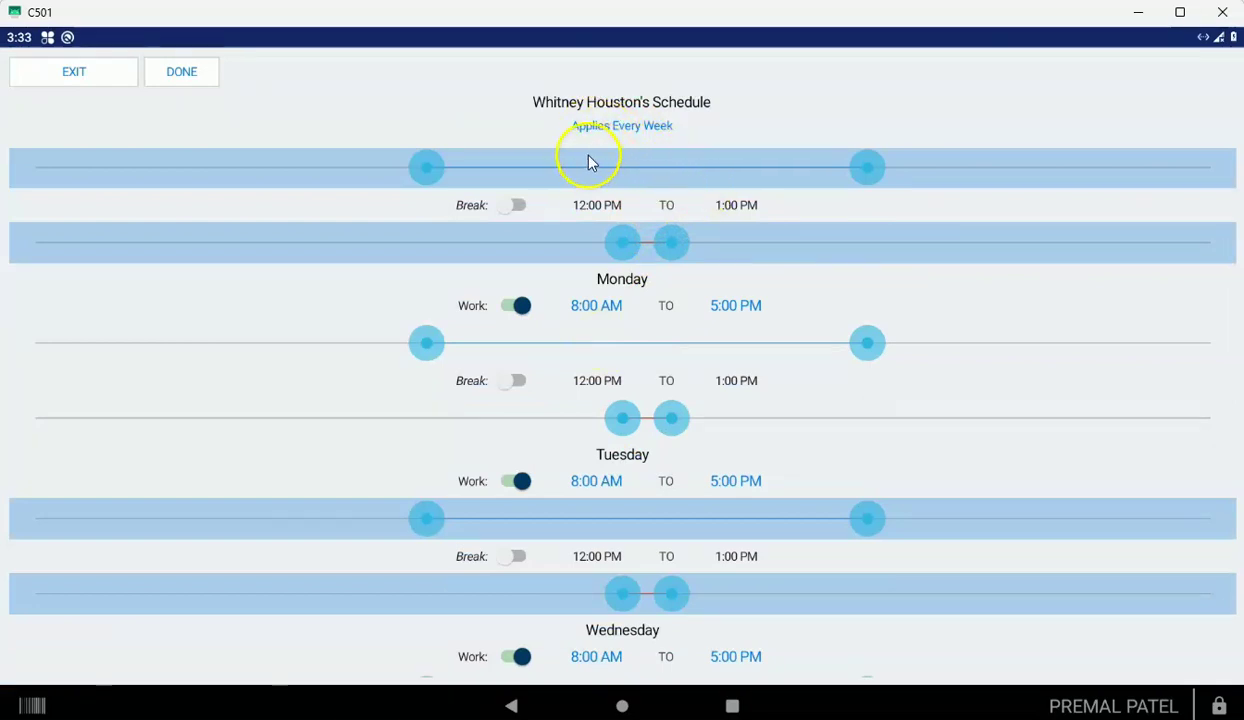
{"action": "scroll", "coordinate": [468, 210], "scroll_direction": "up", "scroll_amount": 1}
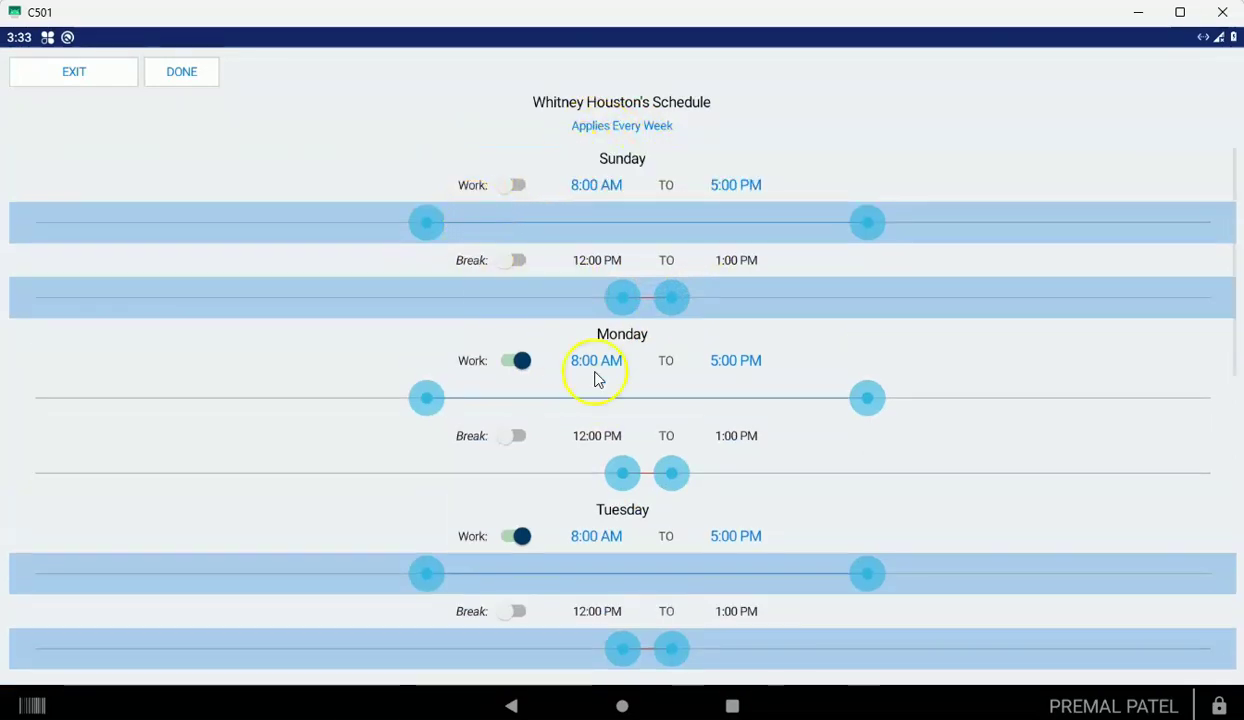
{"action": "scroll", "coordinate": [597, 494], "scroll_direction": "down", "scroll_amount": 8}
{"action": "scroll", "coordinate": [594, 494], "scroll_direction": "up", "scroll_amount": 7}
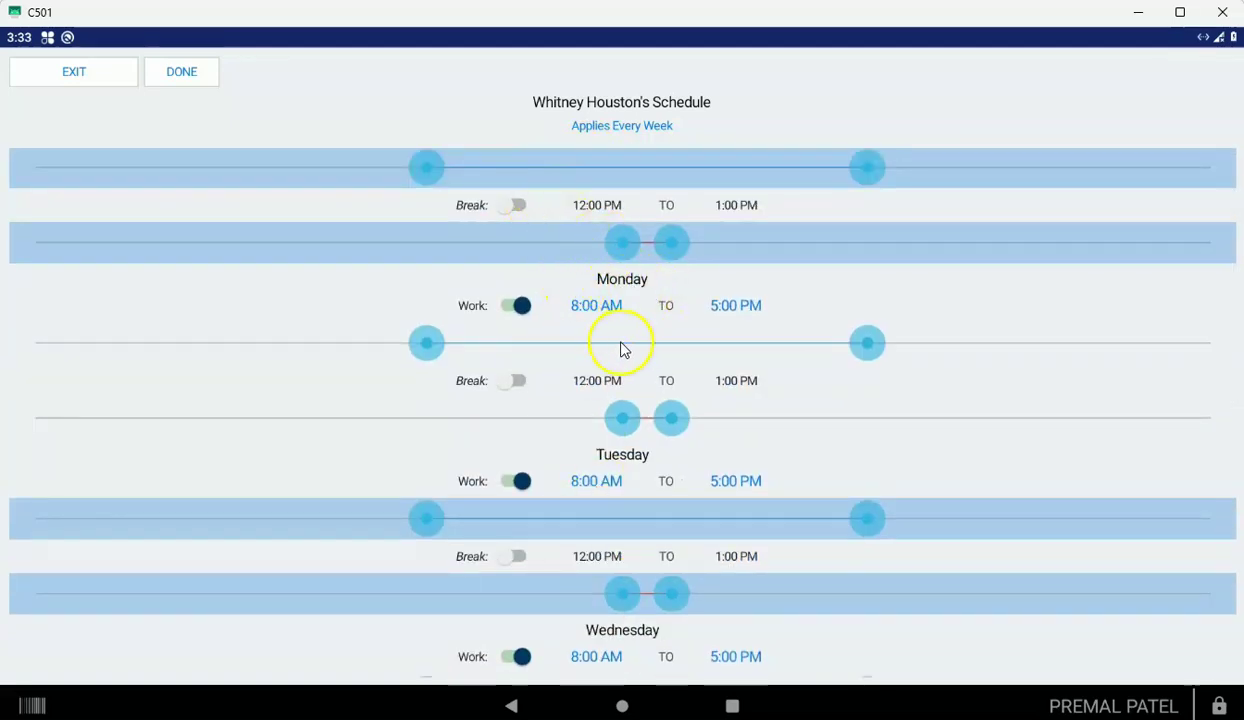
{"action": "scroll", "coordinate": [572, 320], "scroll_direction": "down", "scroll_amount": 11}
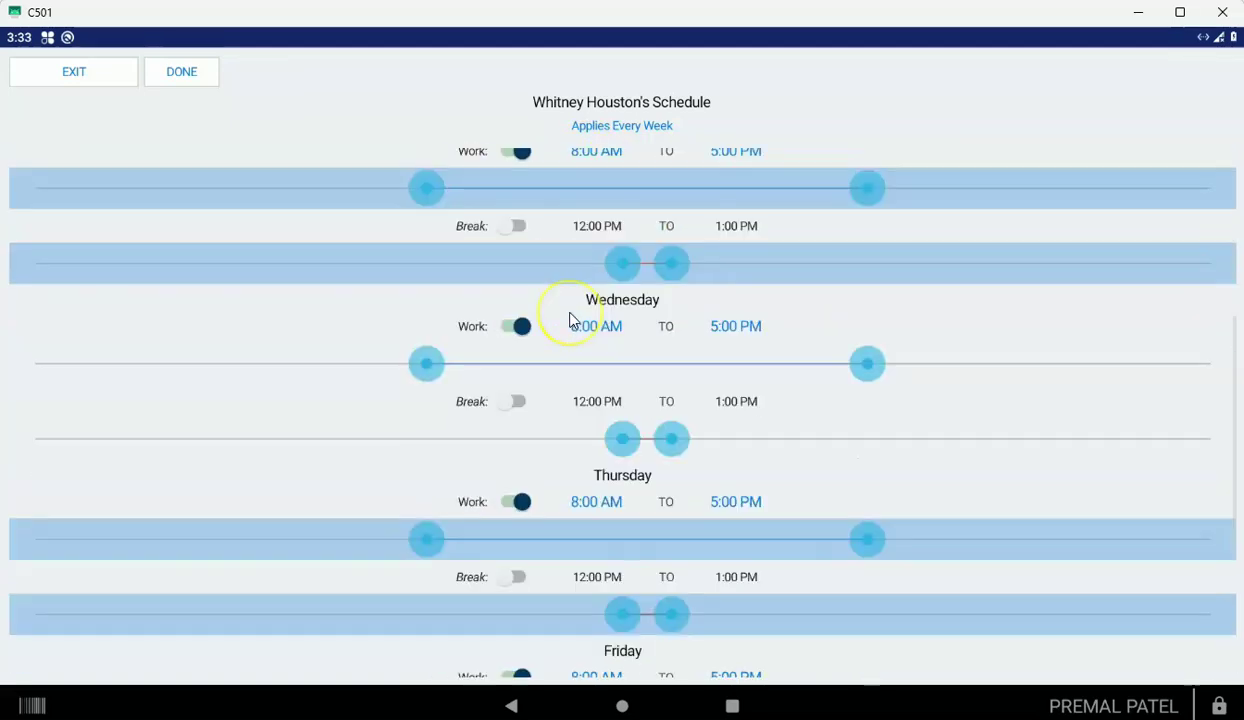
{"action": "scroll", "coordinate": [572, 335], "scroll_direction": "up", "scroll_amount": 9}
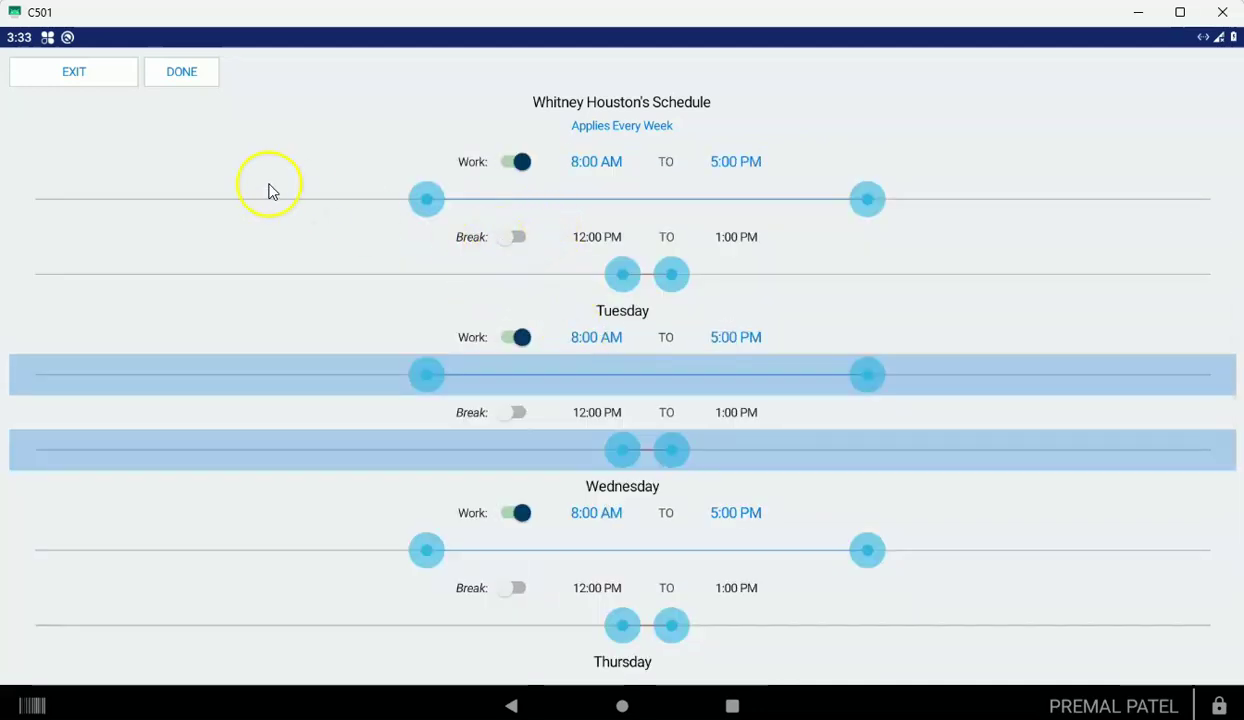
{"action": "left_click", "coordinate": [185, 73]}
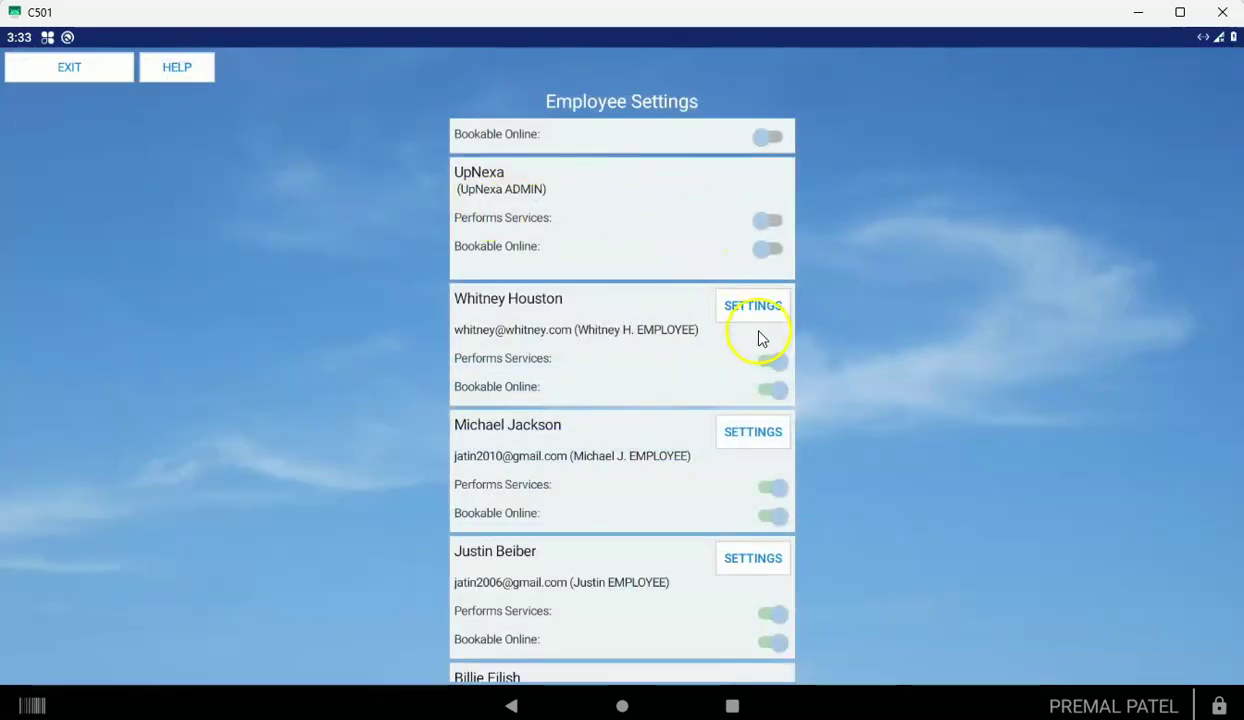
{"action": "left_click", "coordinate": [765, 313]}
{"action": "left_click", "coordinate": [415, 350]}
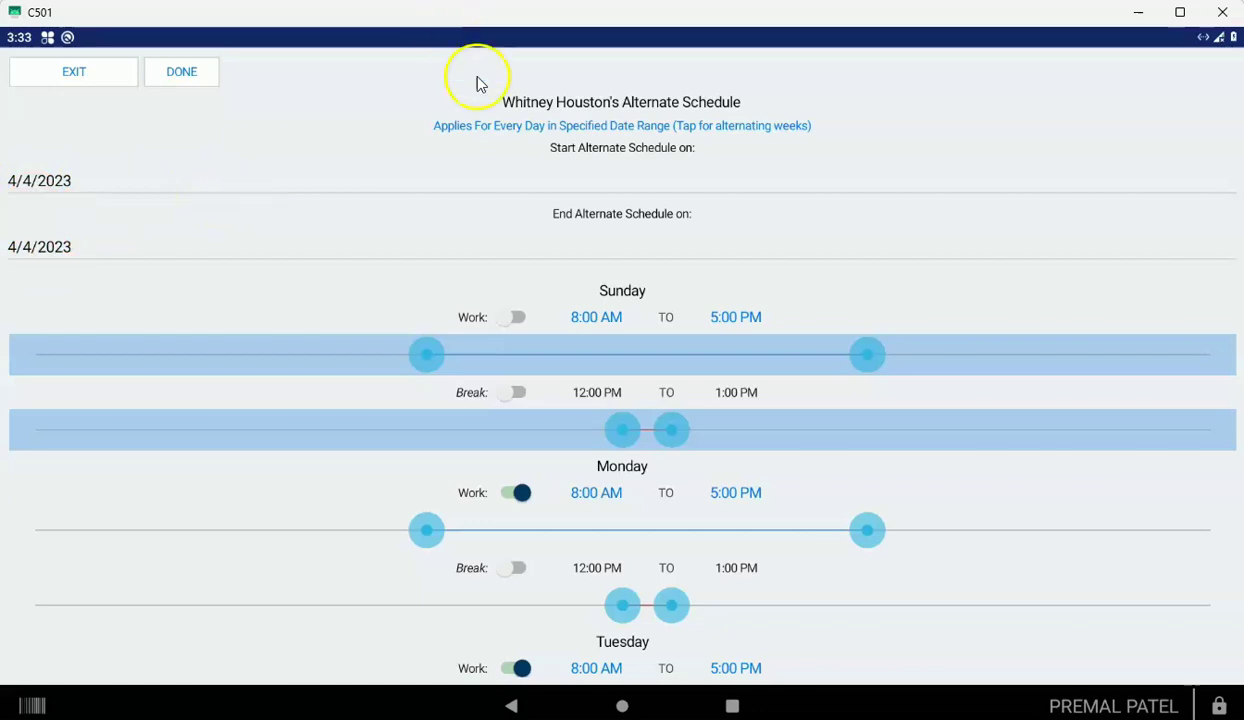
{"action": "left_click", "coordinate": [731, 130]}
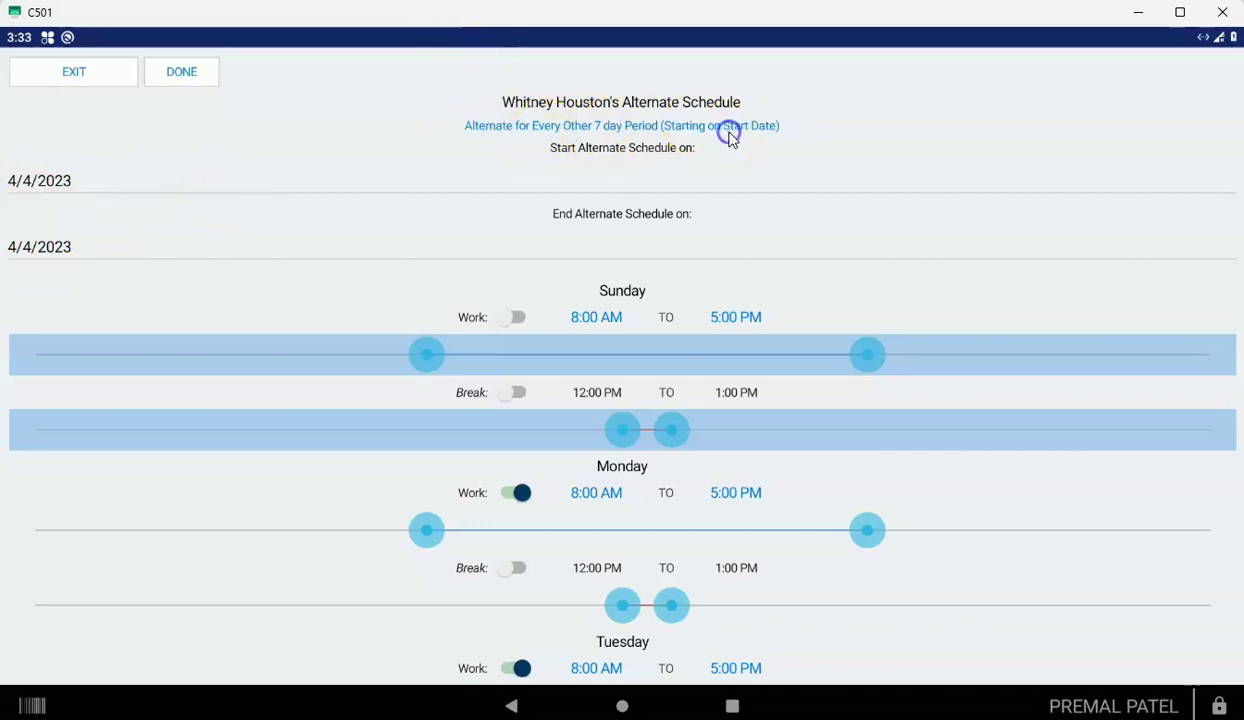
{"action": "left_click", "coordinate": [649, 133]}
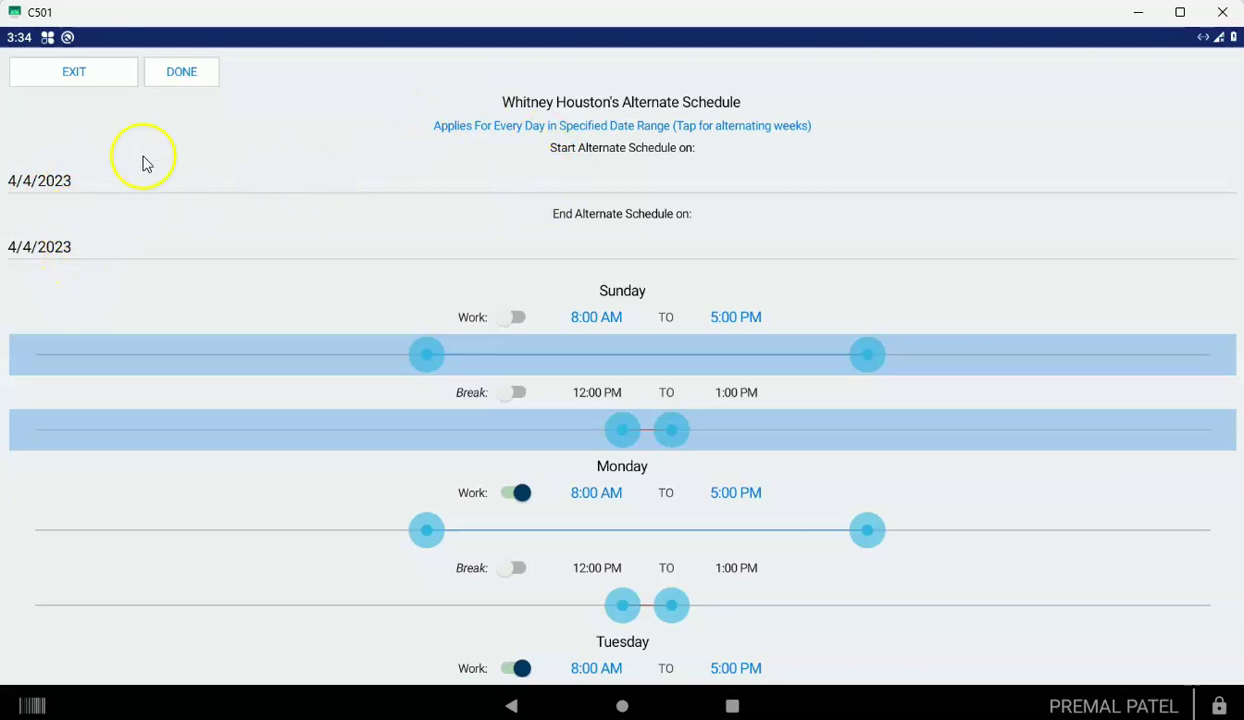
{"action": "left_click", "coordinate": [158, 73]}
{"action": "left_click", "coordinate": [850, 389]}
{"action": "left_click", "coordinate": [72, 94]}
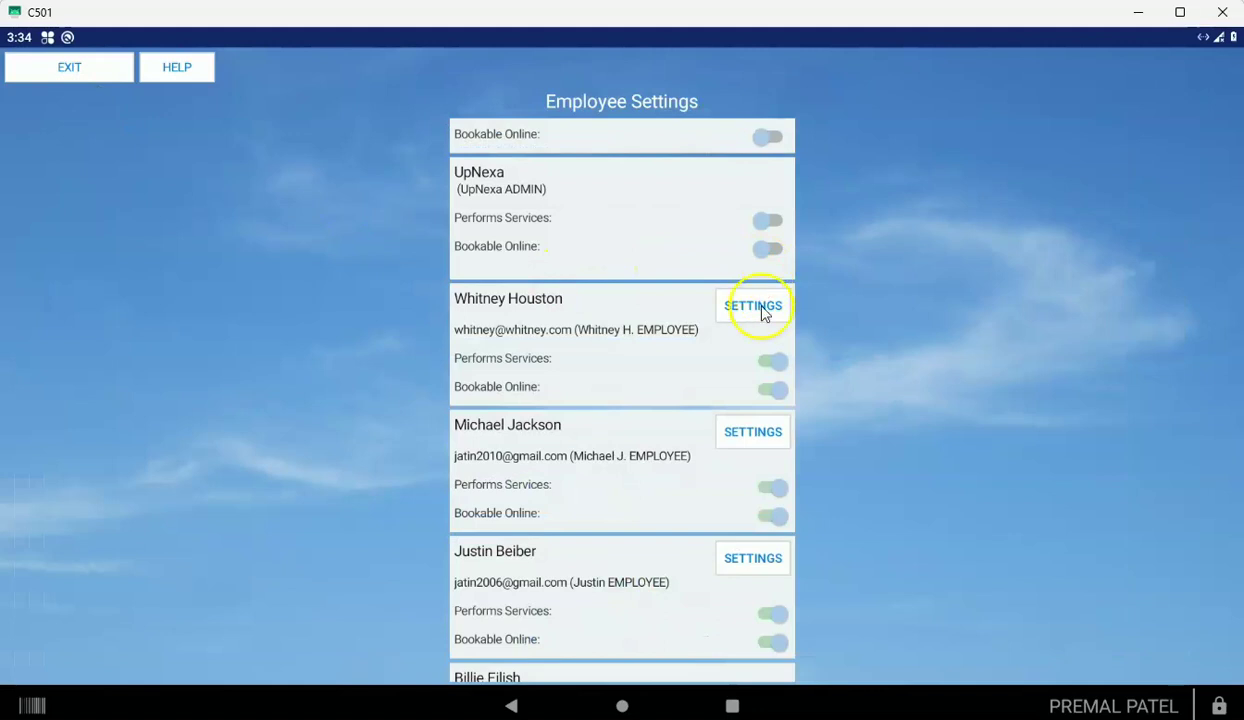
Review the employee's phone access permissions, leaving the view, edit and customer-detail choices unchanged.
{"action": "left_click", "coordinate": [752, 311]}
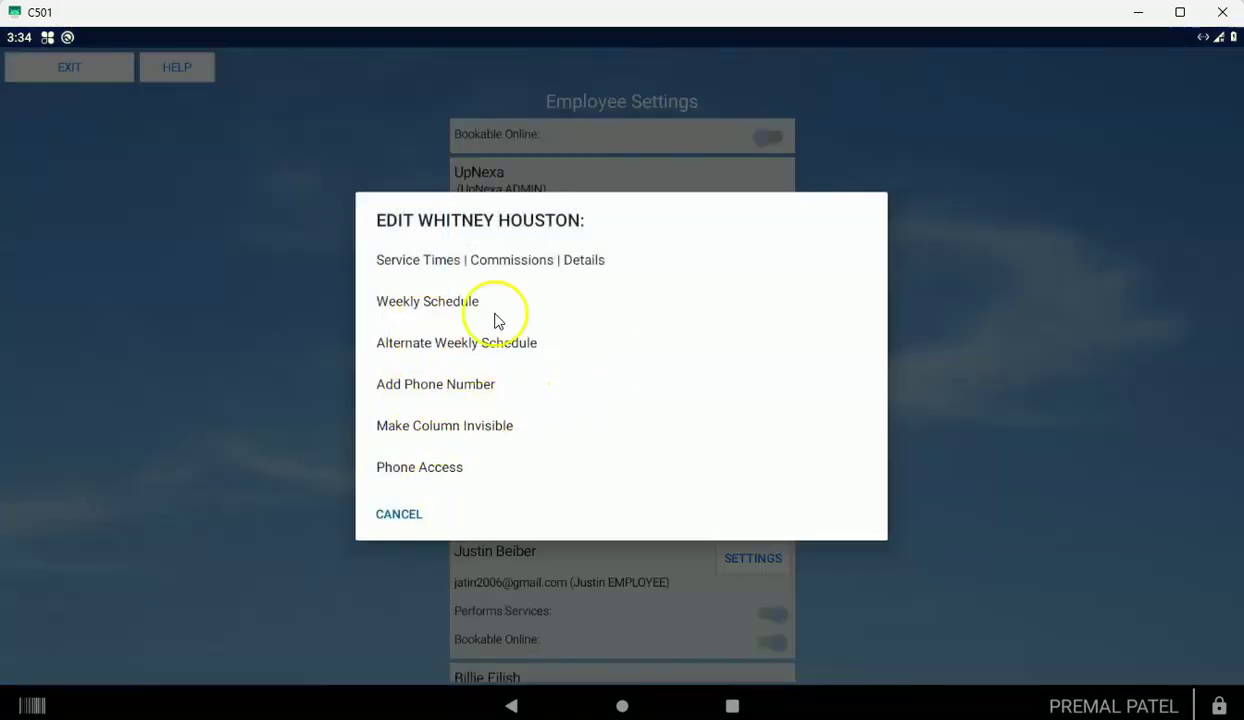
{"action": "left_click", "coordinate": [455, 469]}
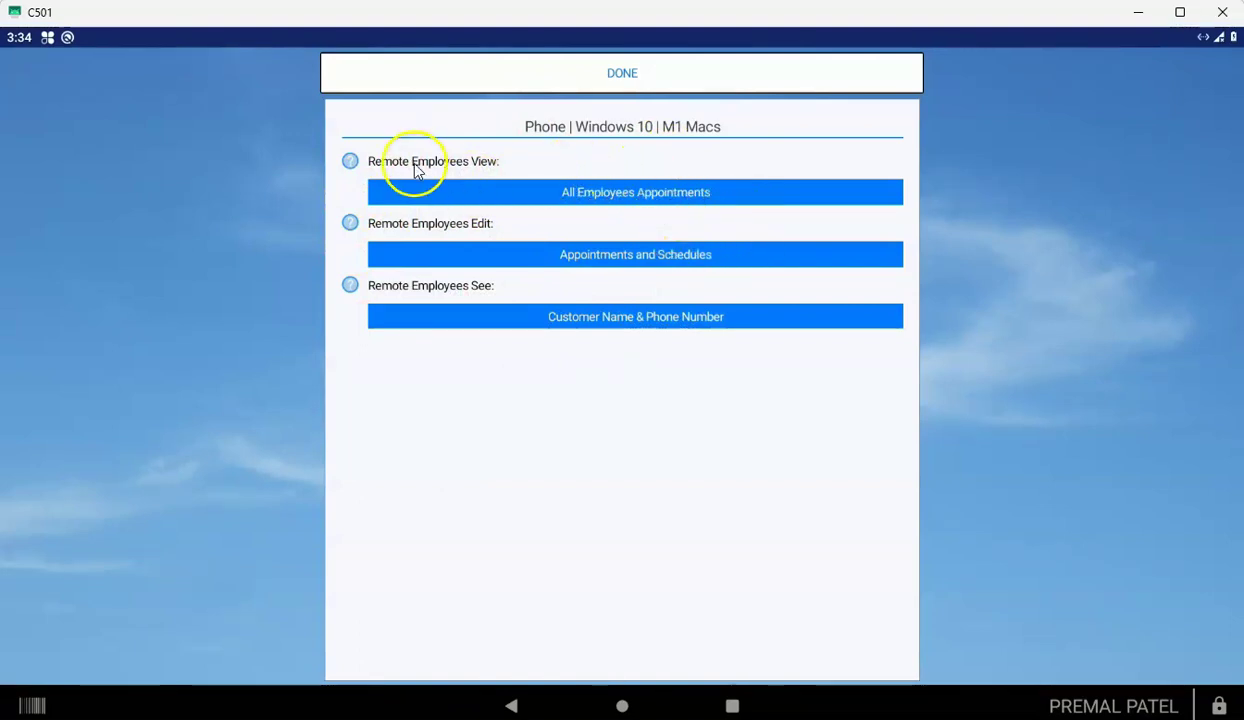
{"action": "left_click", "coordinate": [553, 196]}
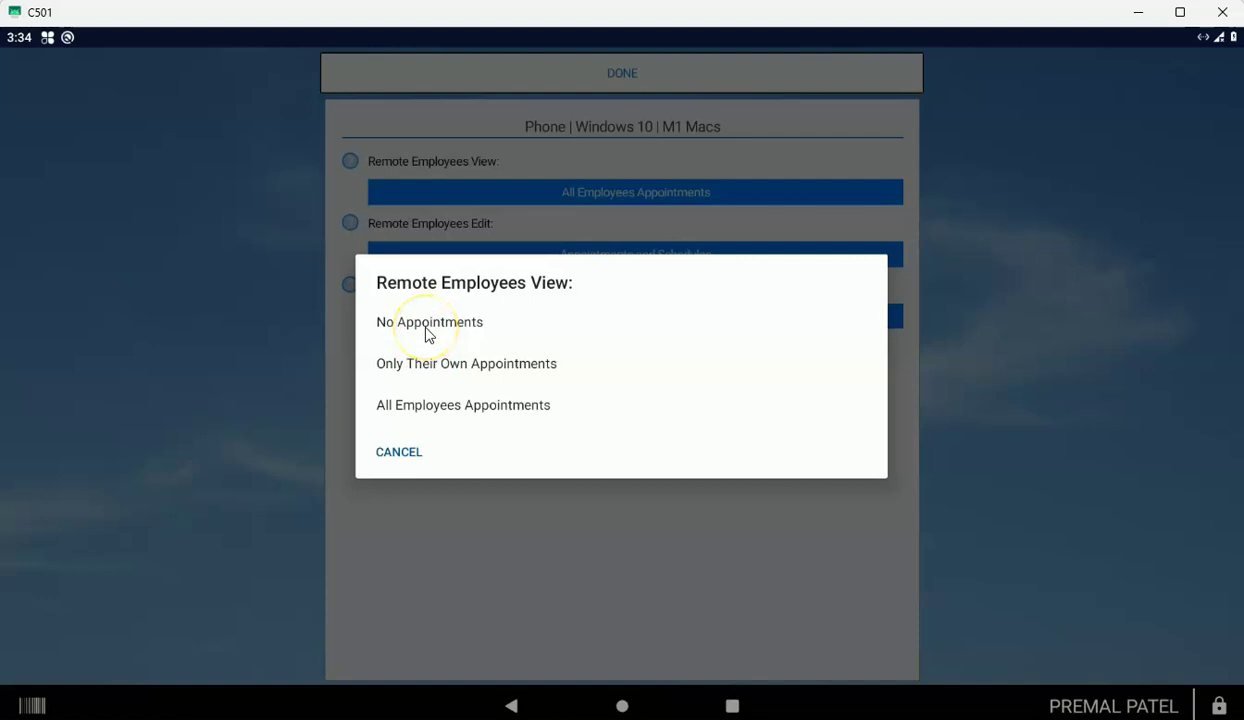
{"action": "left_click", "coordinate": [401, 457]}
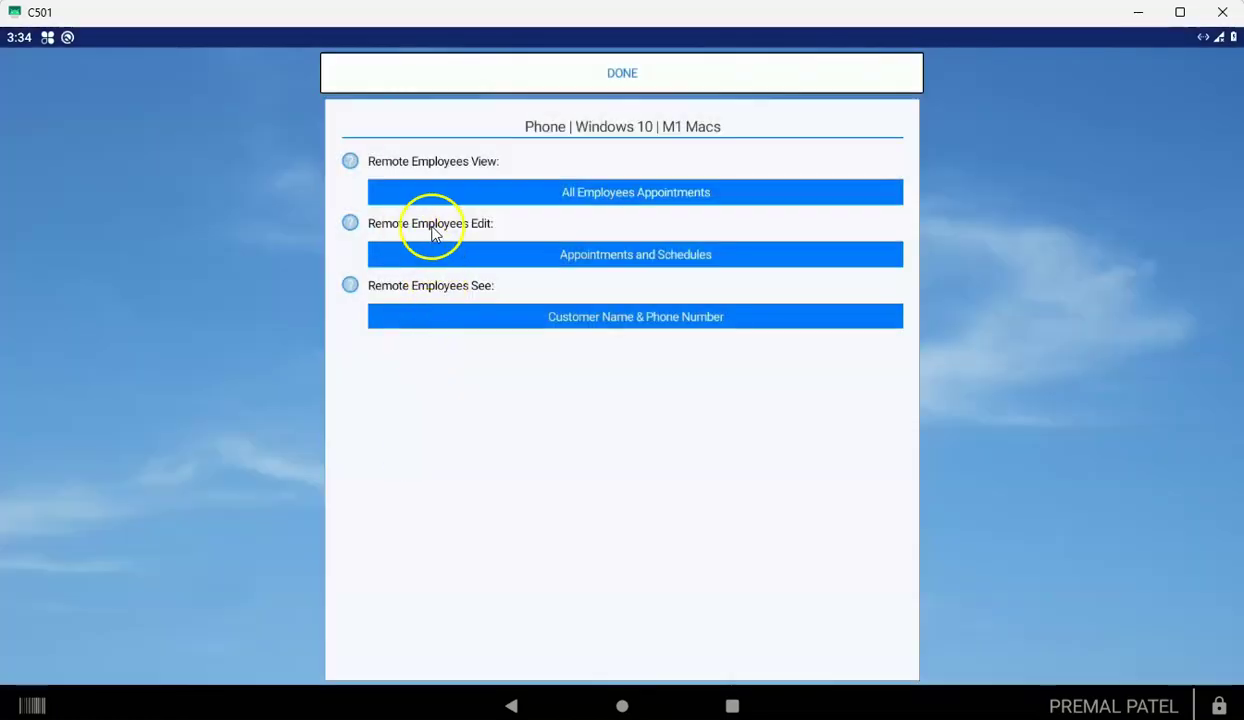
{"action": "left_click", "coordinate": [559, 264]}
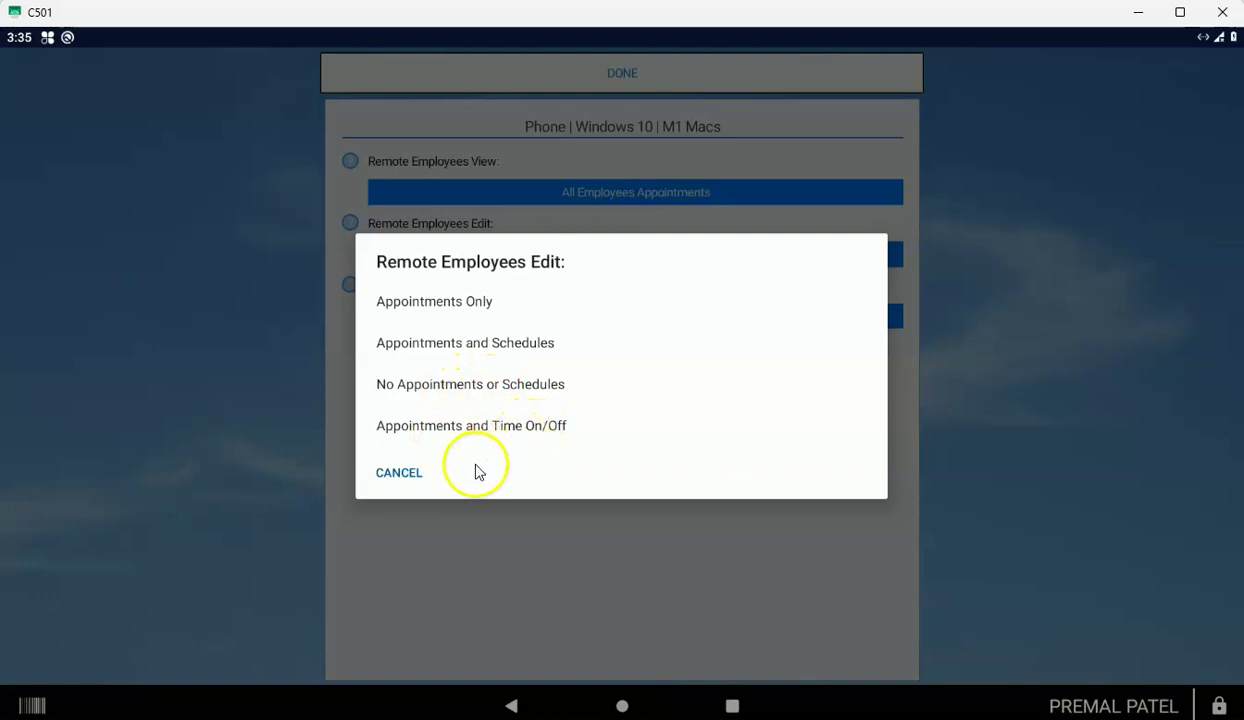
{"action": "left_click", "coordinate": [399, 474]}
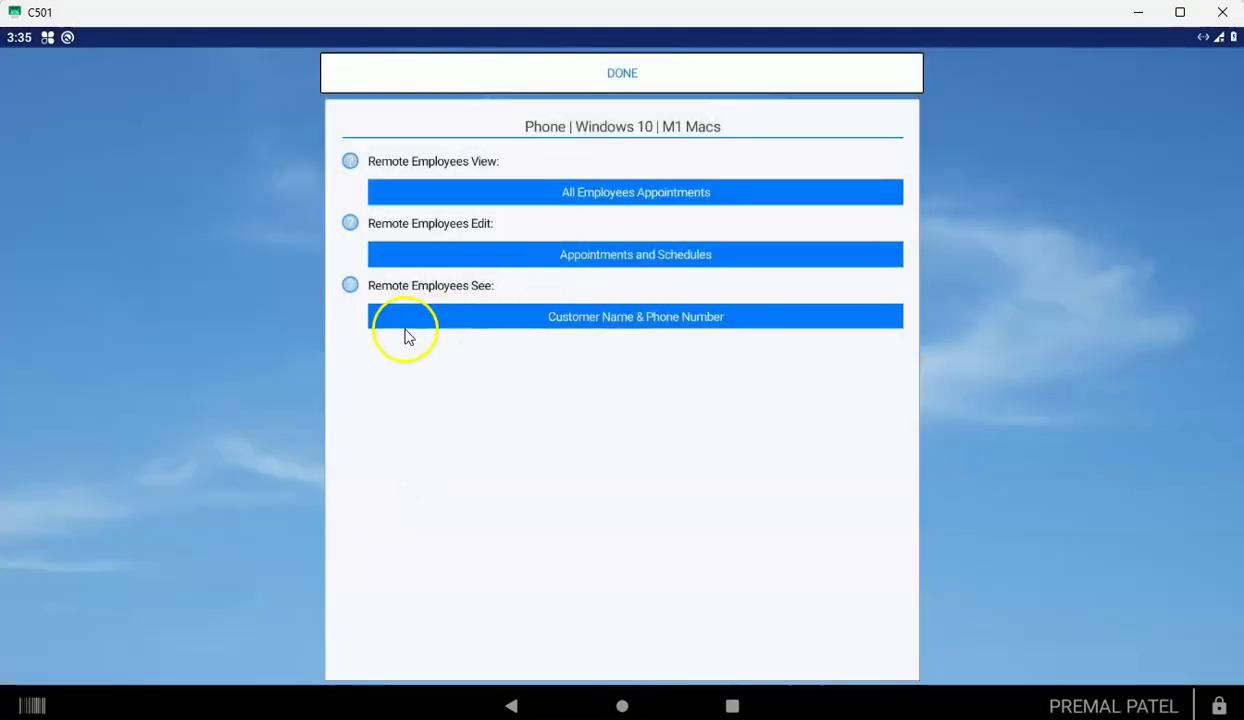
{"action": "left_click", "coordinate": [536, 316]}
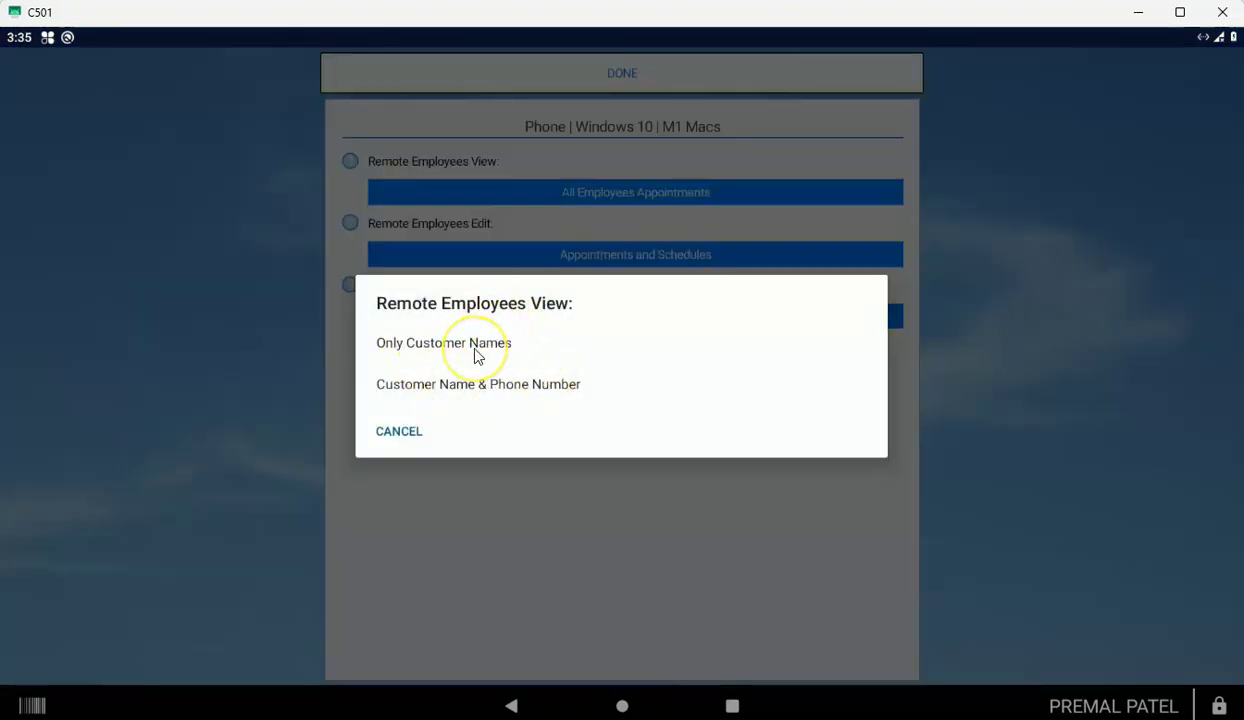
{"action": "left_click", "coordinate": [415, 436]}
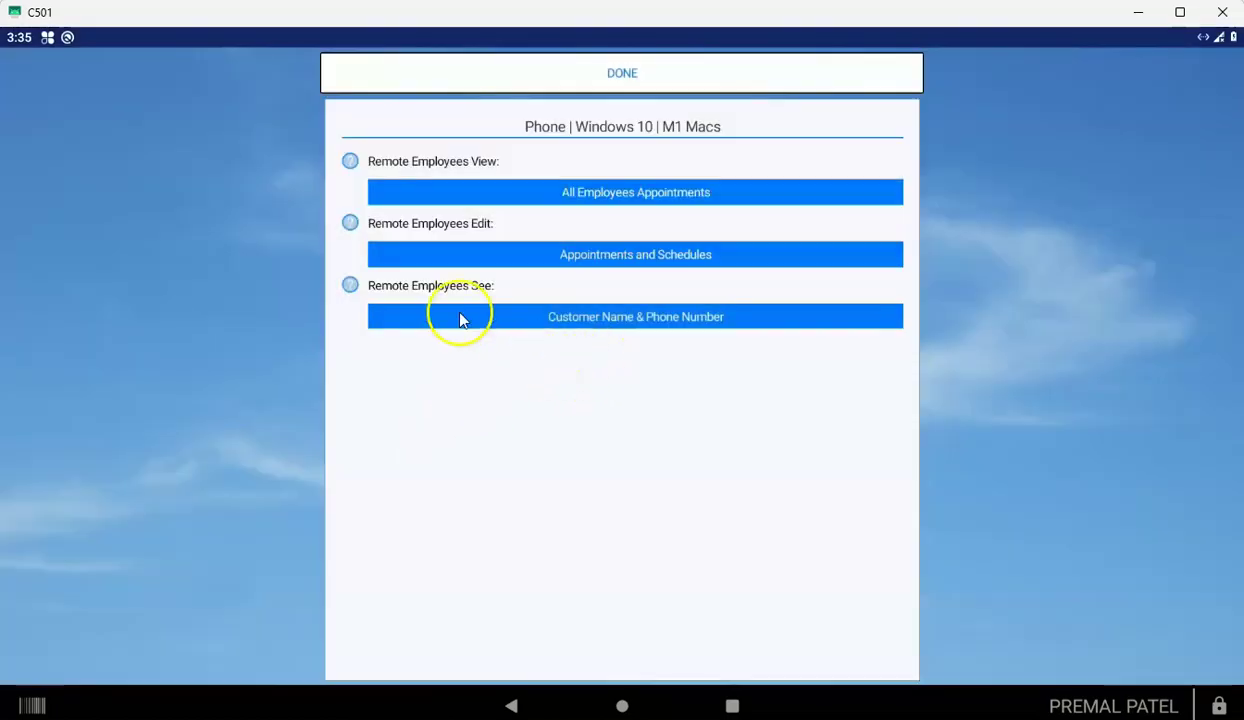
{"action": "left_click", "coordinate": [622, 74]}
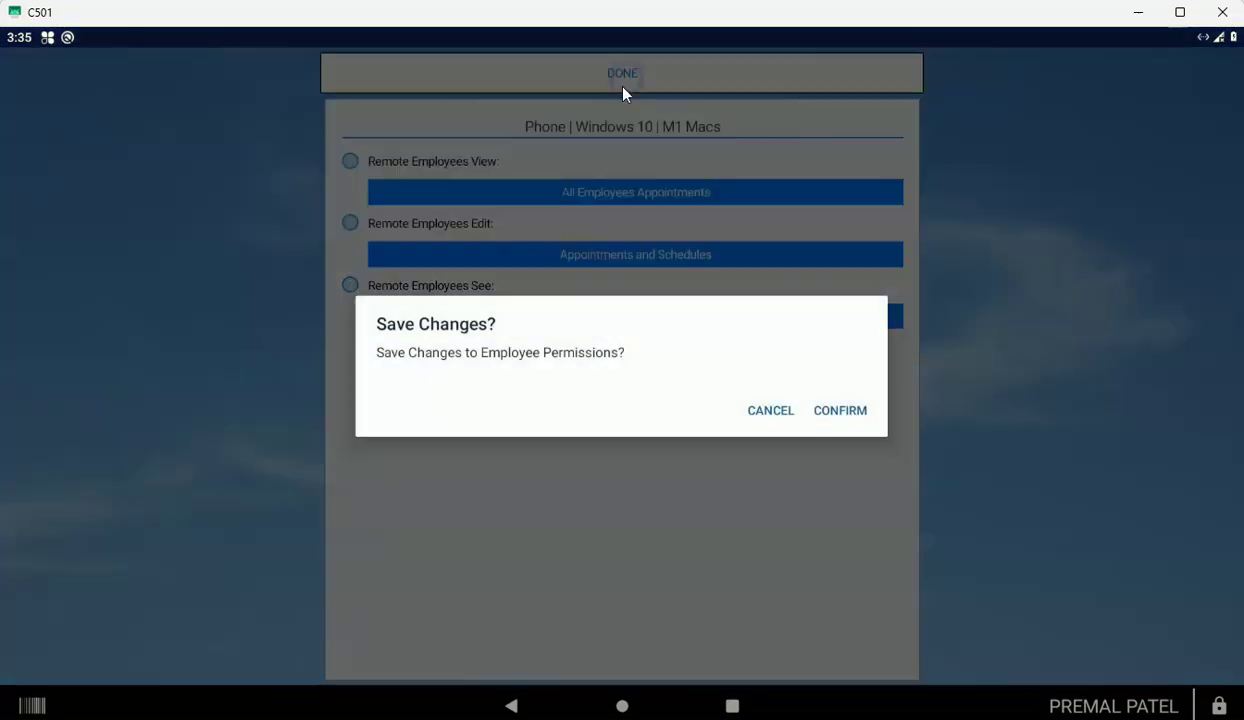
Confirm saving the permission changes and exit settings back to the appointment calendar.
{"action": "left_click", "coordinate": [833, 410]}
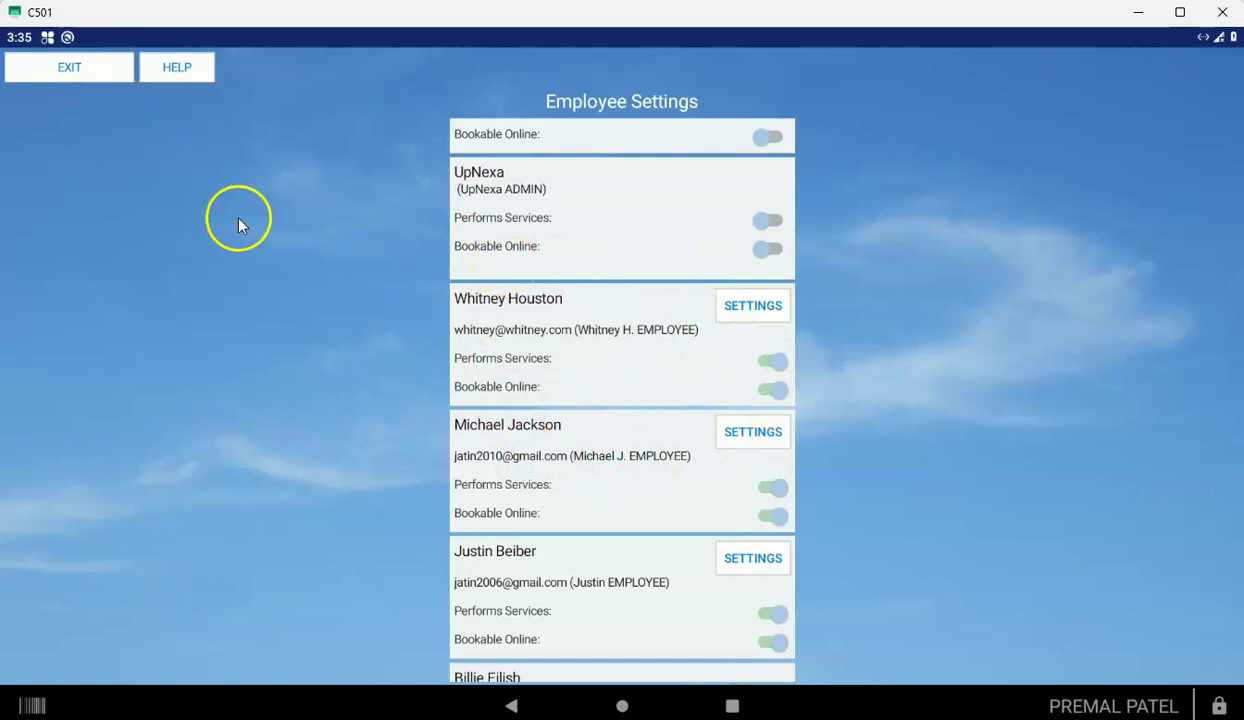
{"action": "left_click", "coordinate": [93, 74]}
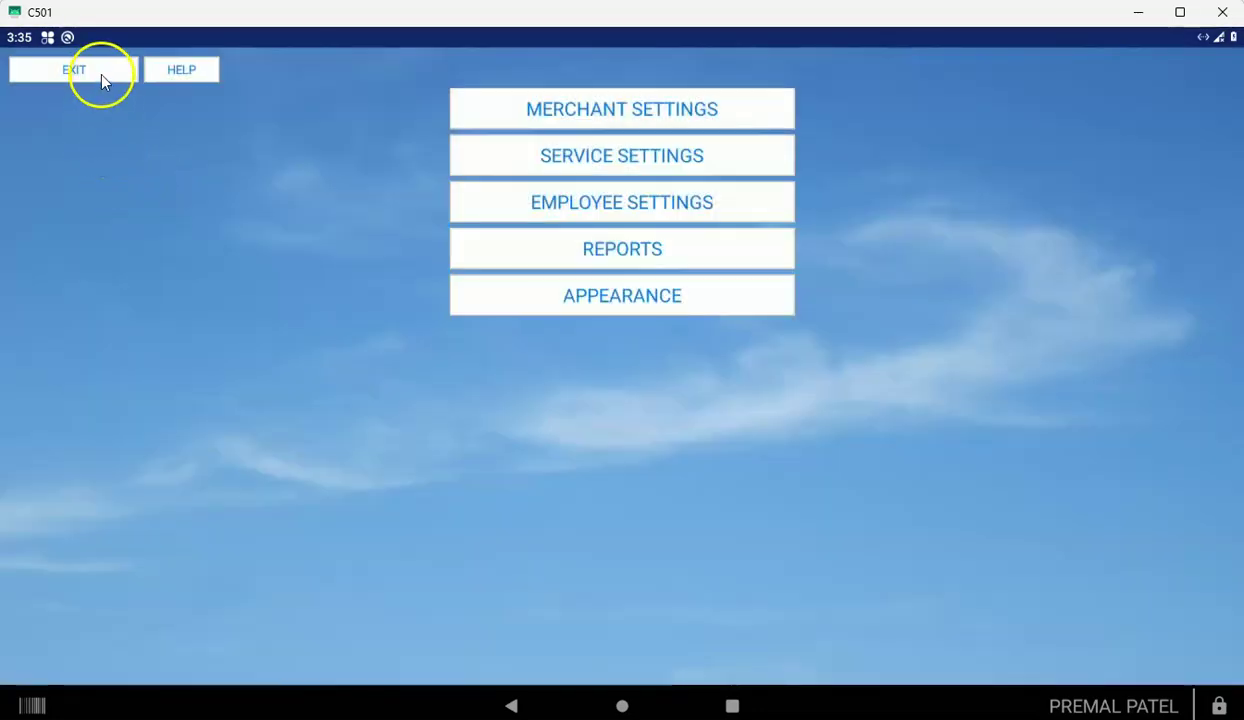
{"action": "left_click", "coordinate": [100, 74]}
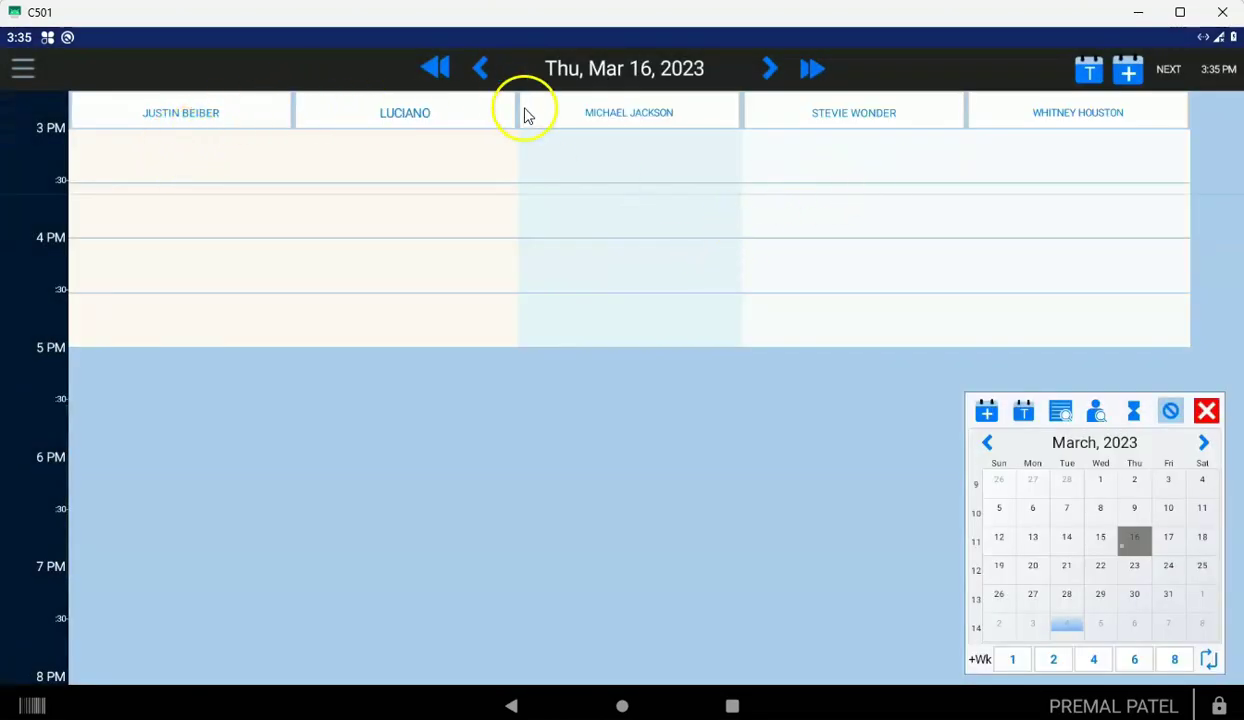
Open the second employee's time on/off list and try a Time Off entry, declining it.
{"action": "left_click", "coordinate": [415, 114]}
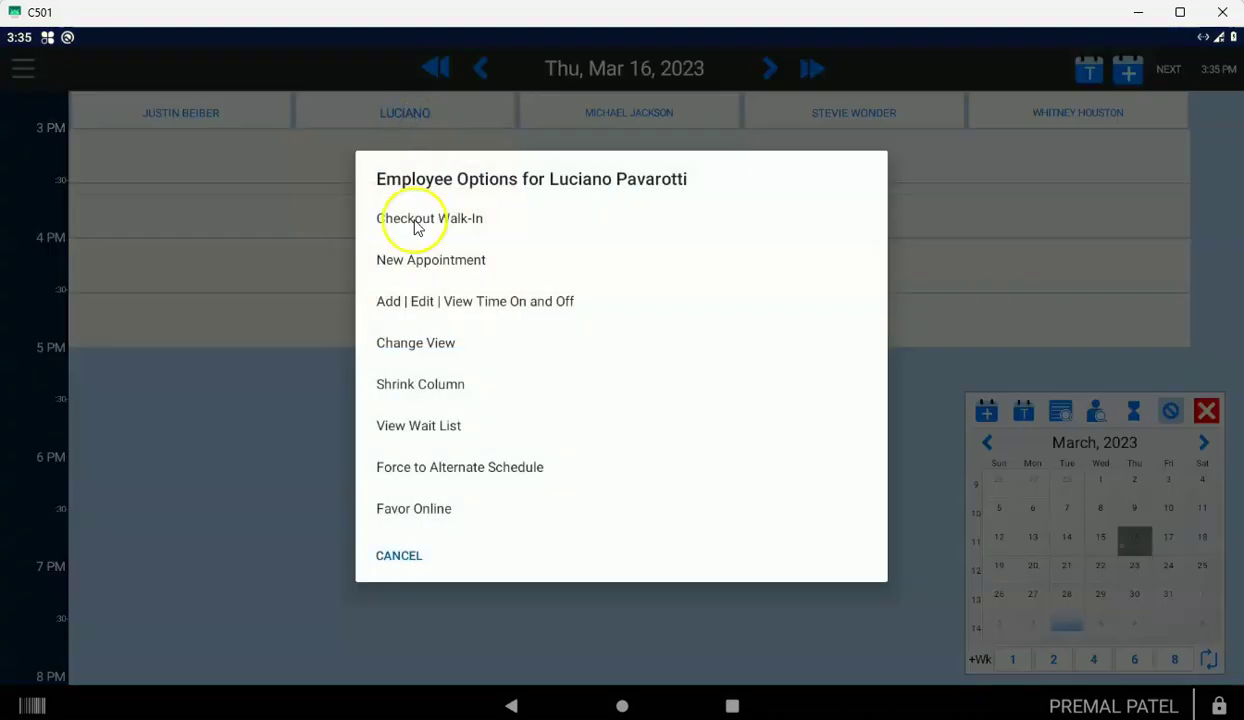
{"action": "left_click", "coordinate": [489, 312]}
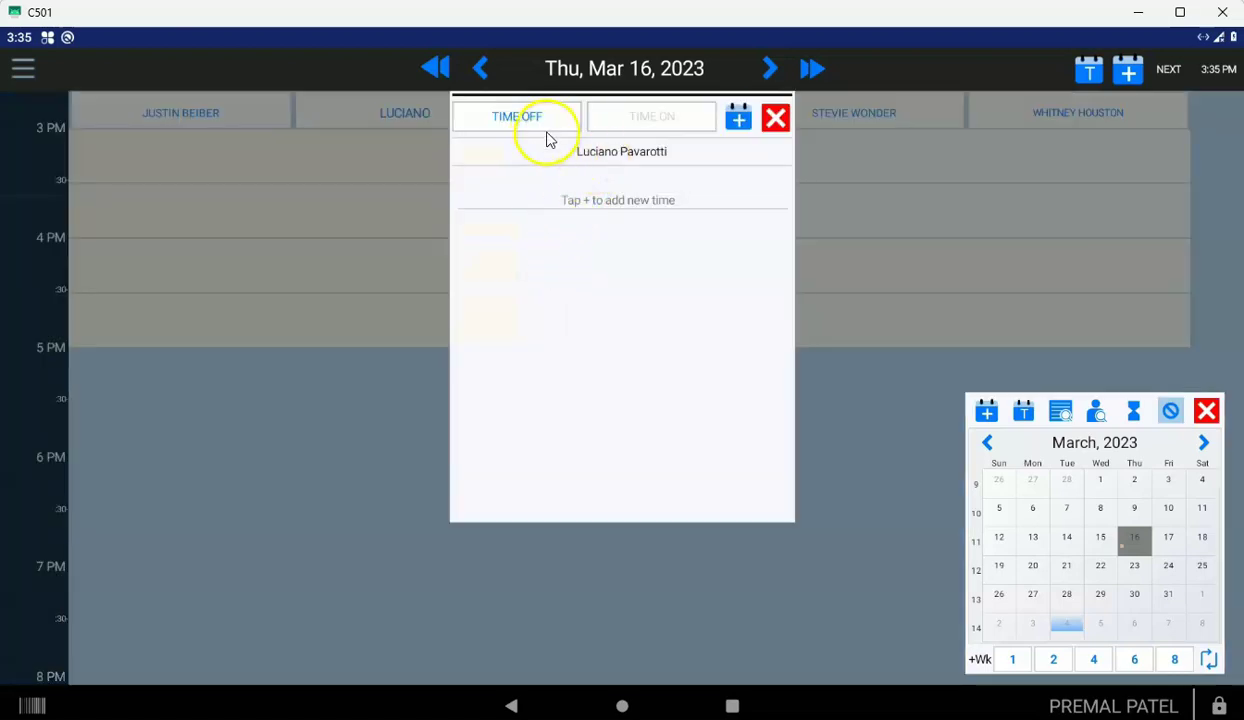
{"action": "left_click", "coordinate": [739, 122]}
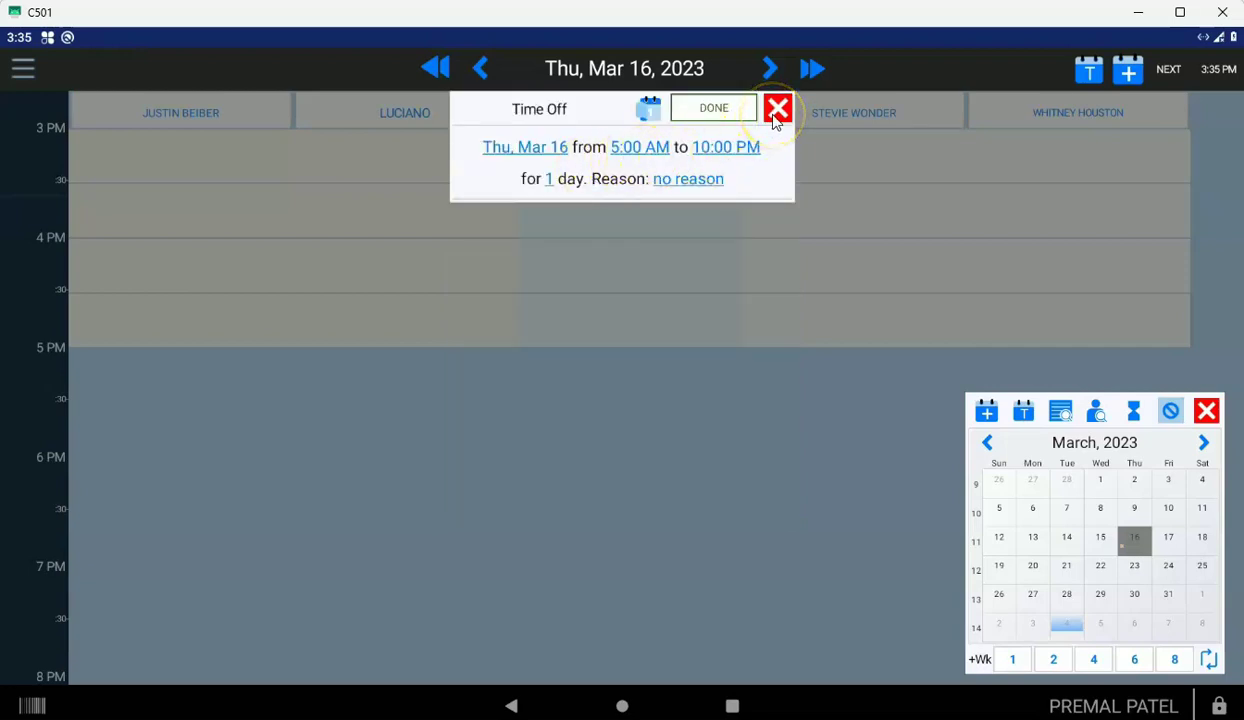
{"action": "left_click", "coordinate": [711, 125]}
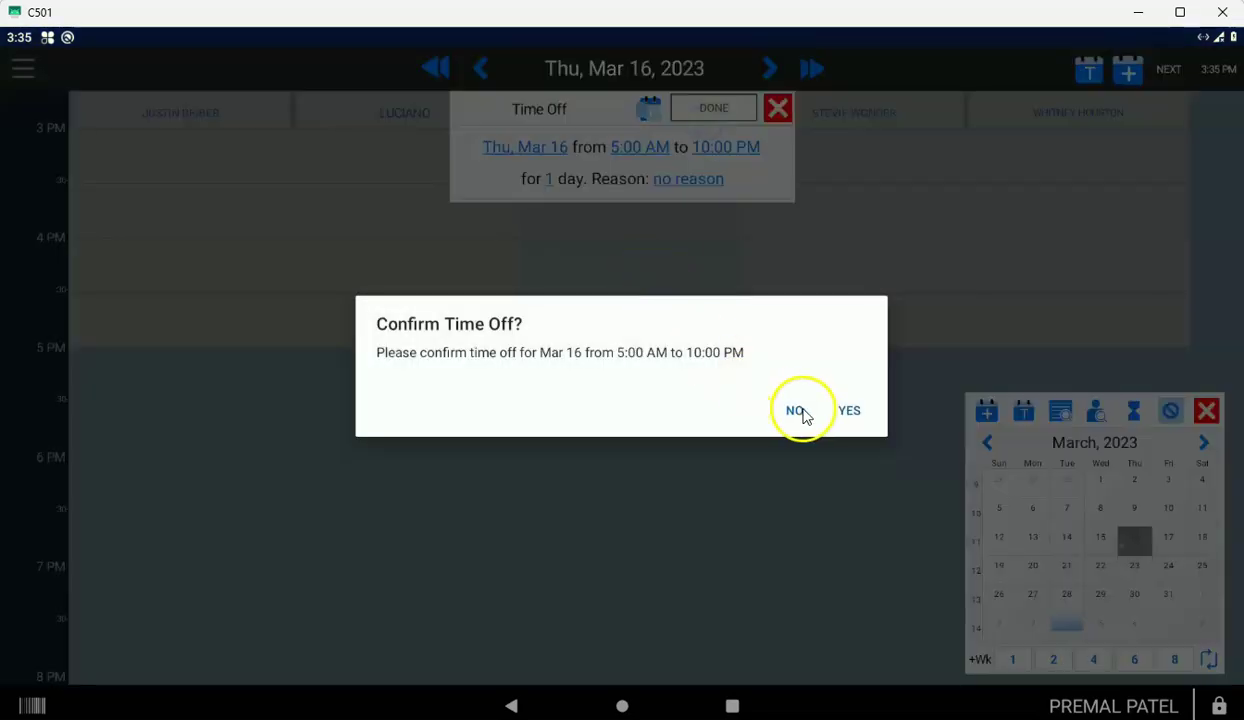
{"action": "left_click", "coordinate": [794, 411]}
Try an extra Time On entry for the employee and decline confirming it.
{"action": "left_click", "coordinate": [658, 120]}
{"action": "left_click", "coordinate": [640, 130]}
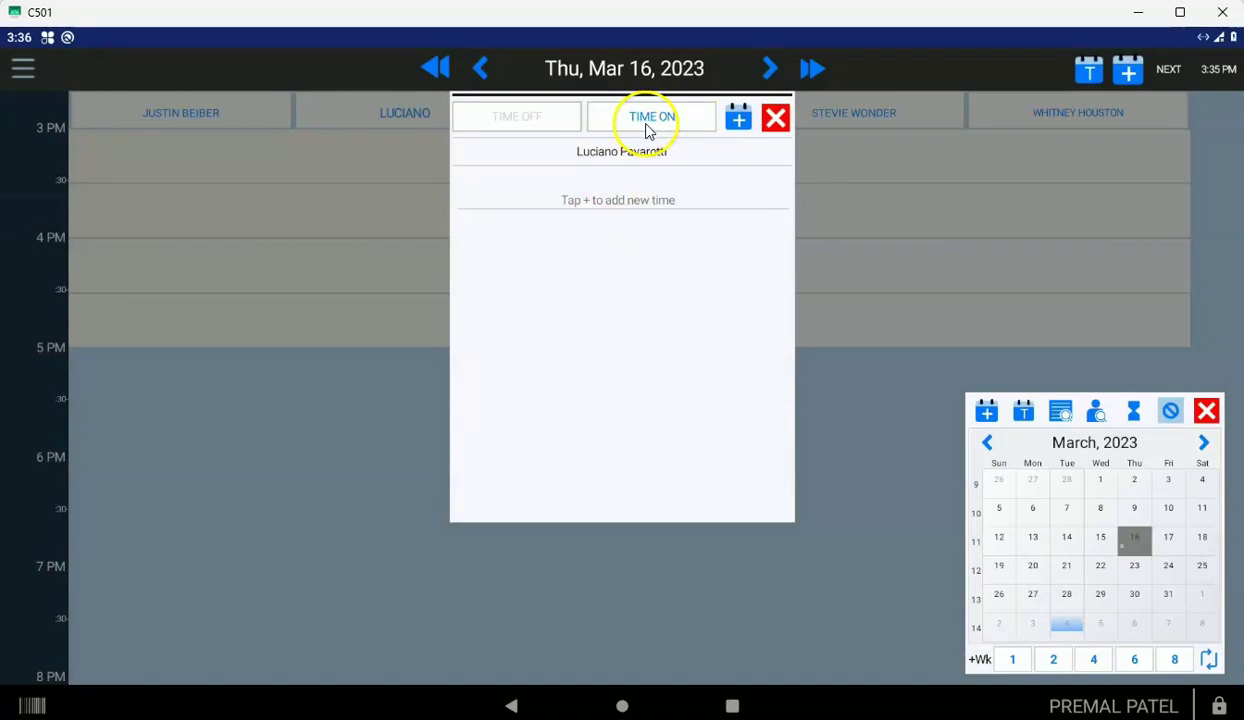
{"action": "left_click", "coordinate": [738, 118]}
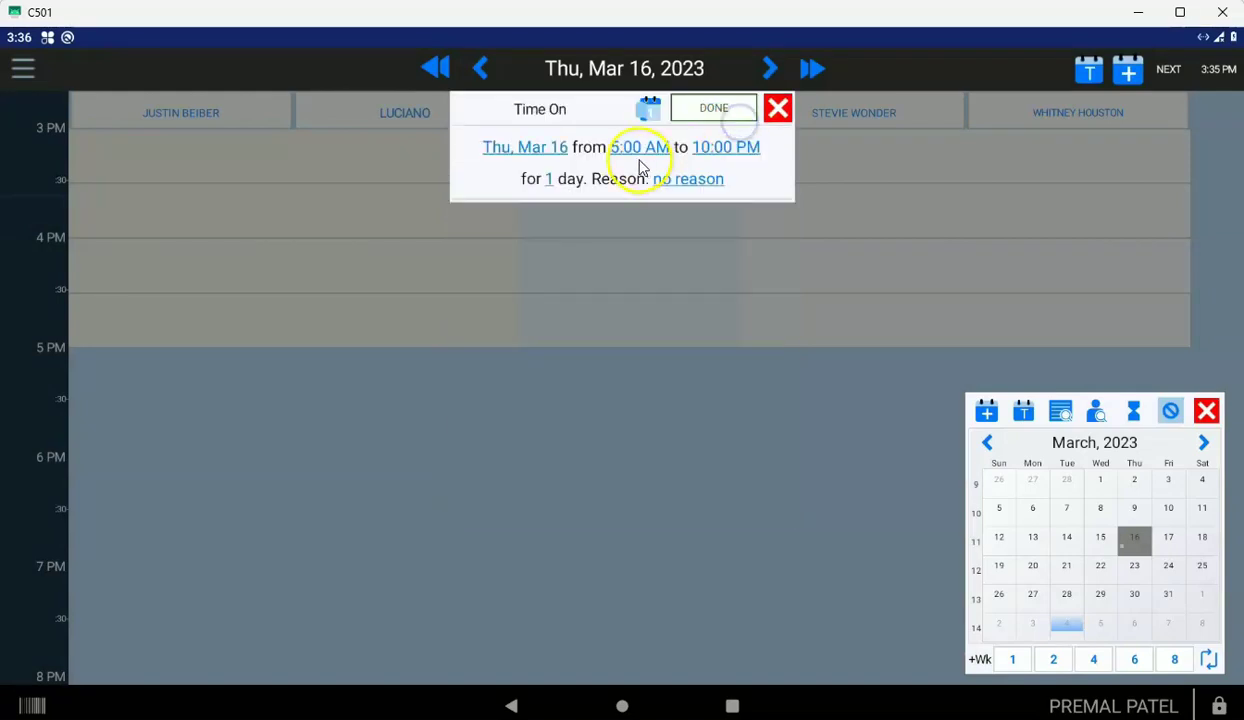
{"action": "left_click", "coordinate": [718, 112]}
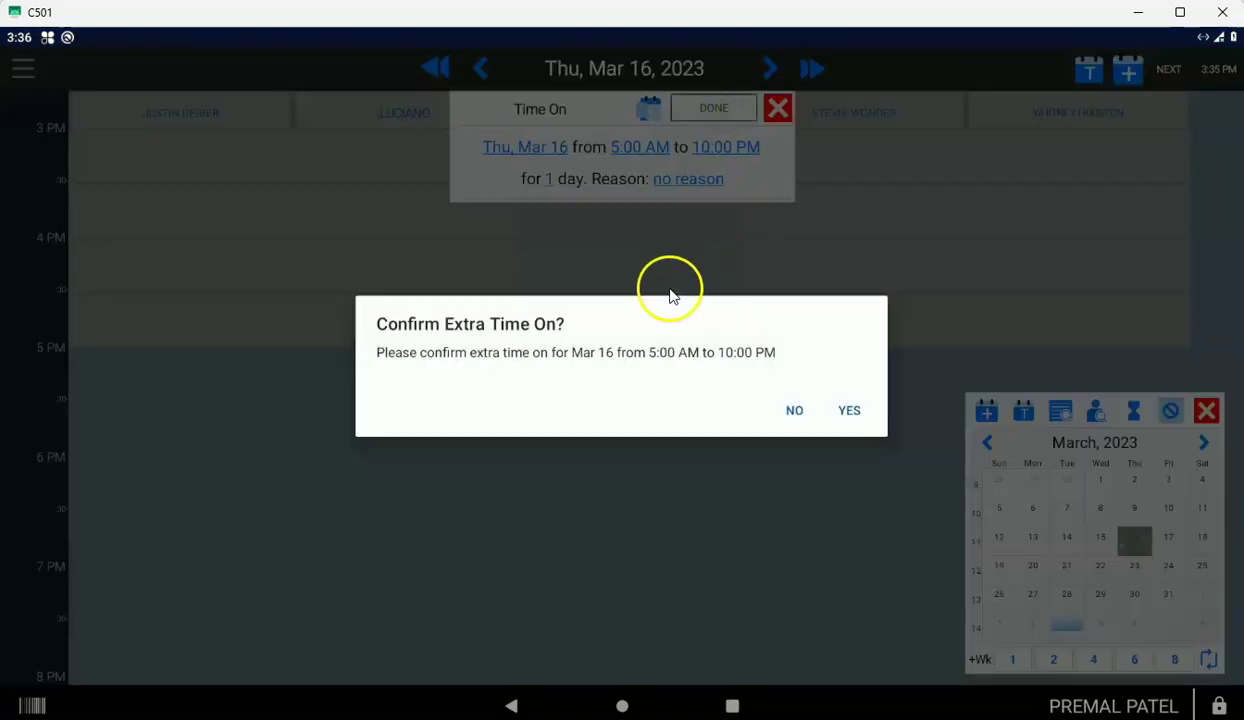
{"action": "left_click", "coordinate": [790, 411]}
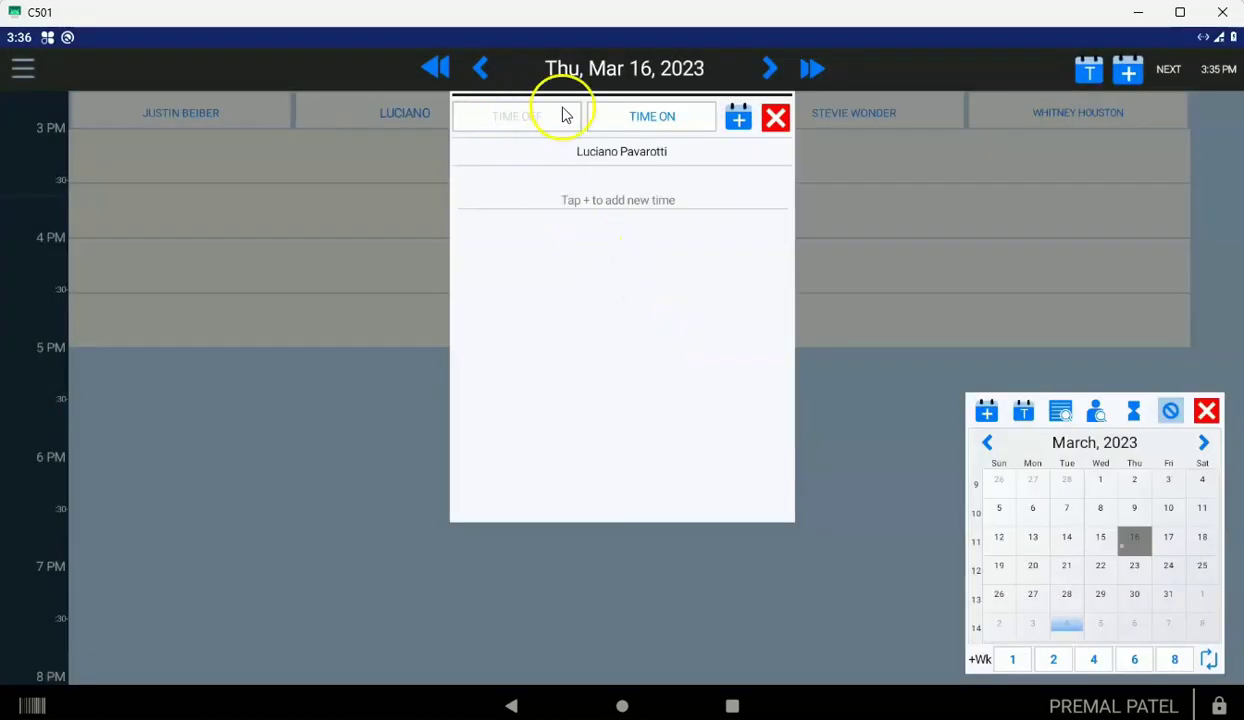
Close the time on/off list and open the second employee's Favor Online setting, currently 10.
{"action": "left_click", "coordinate": [770, 126]}
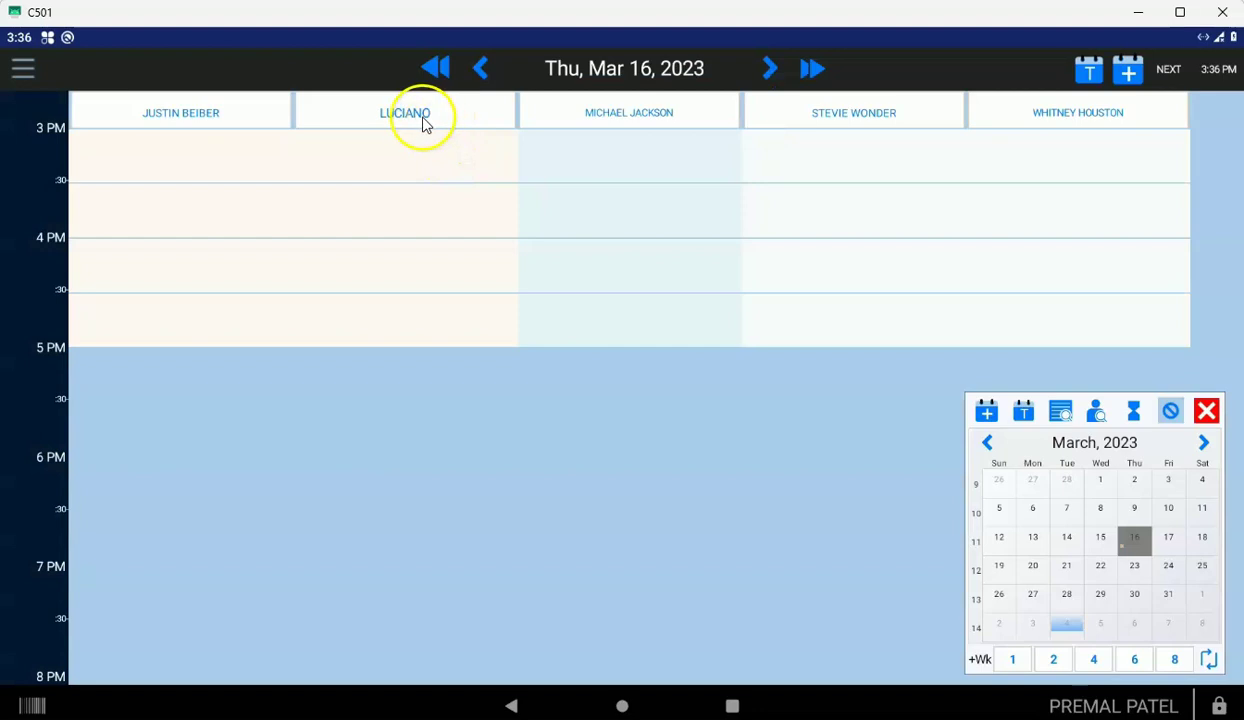
{"action": "left_click", "coordinate": [422, 122]}
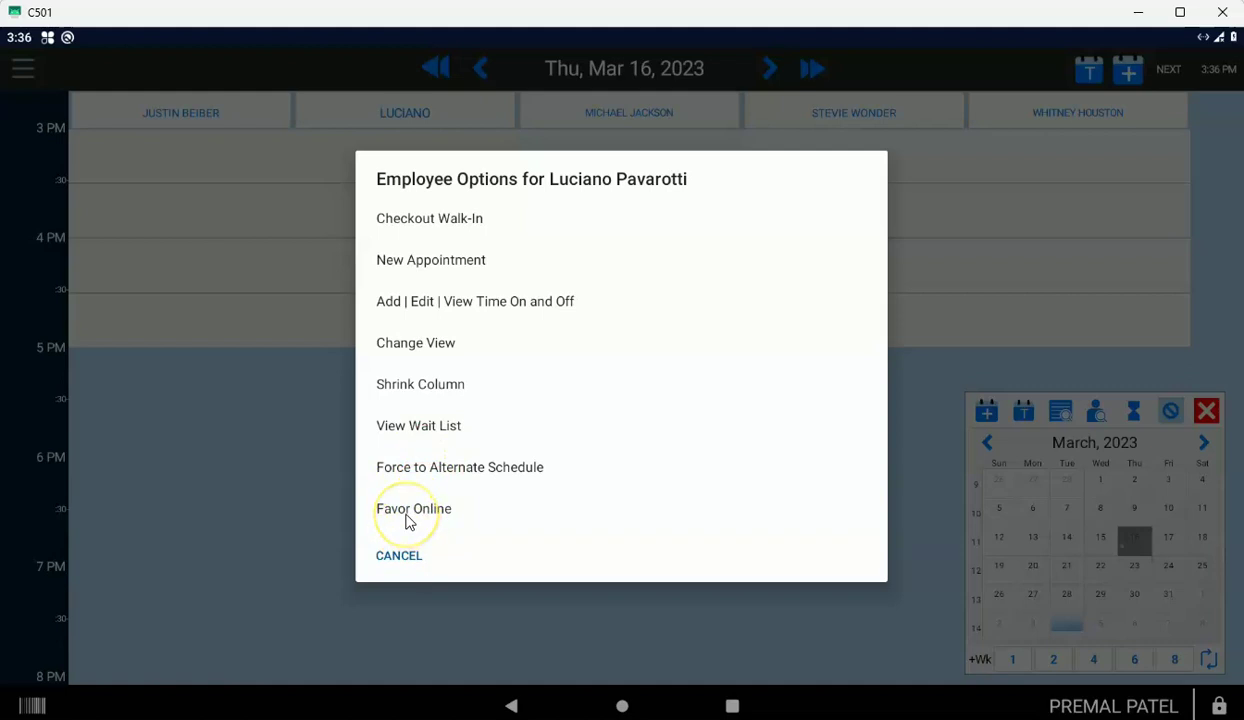
{"action": "left_click", "coordinate": [409, 512]}
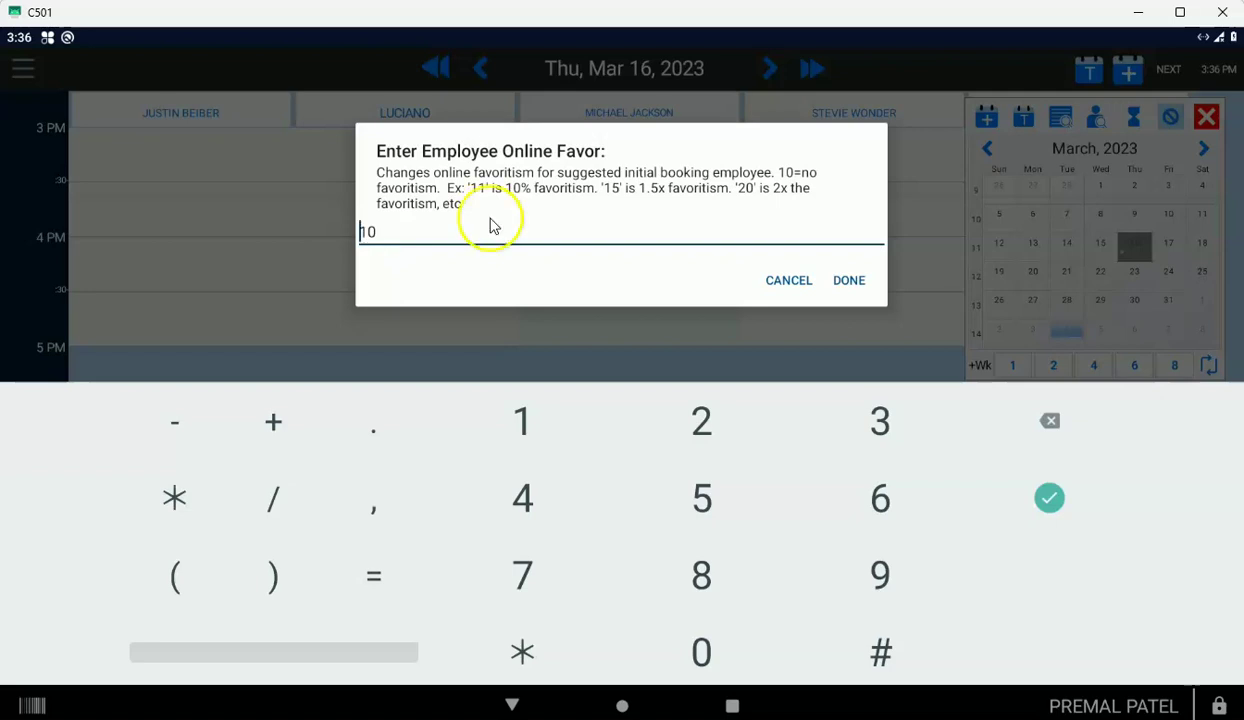
Leave the employee's online favor at 10 and cancel the prompt.
{"action": "left_click", "coordinate": [380, 240]}
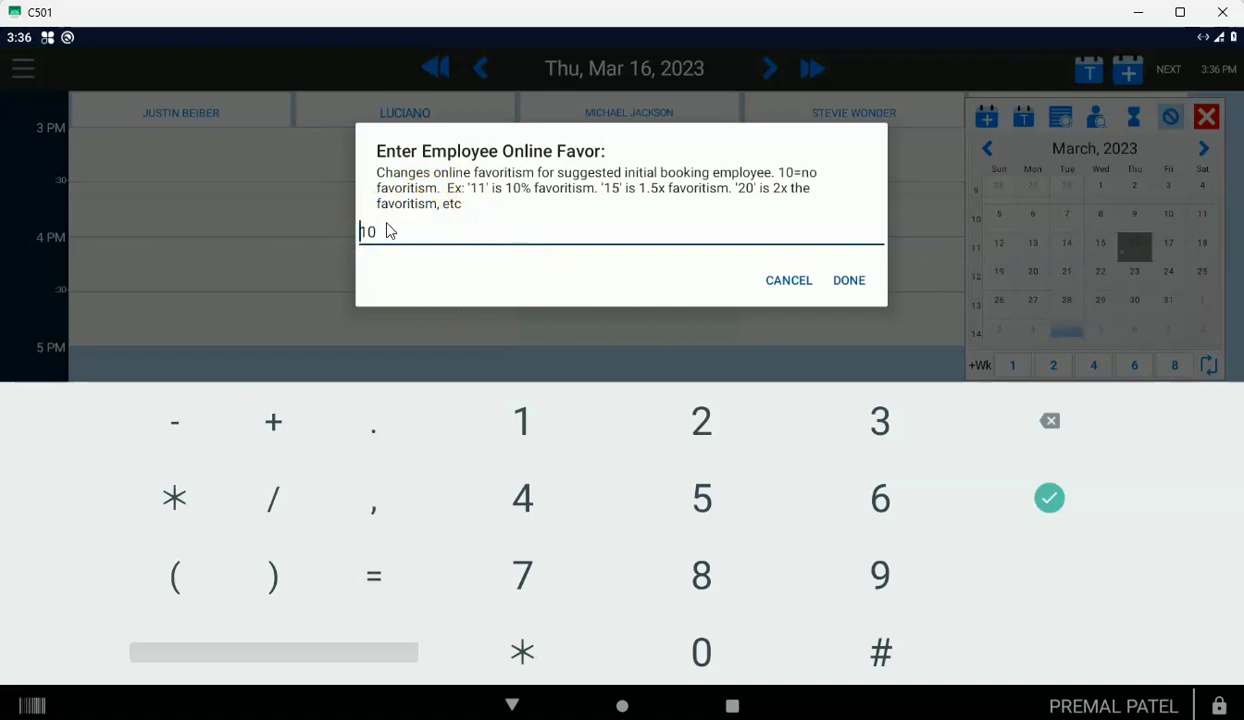
{"action": "left_click", "coordinate": [361, 144]}
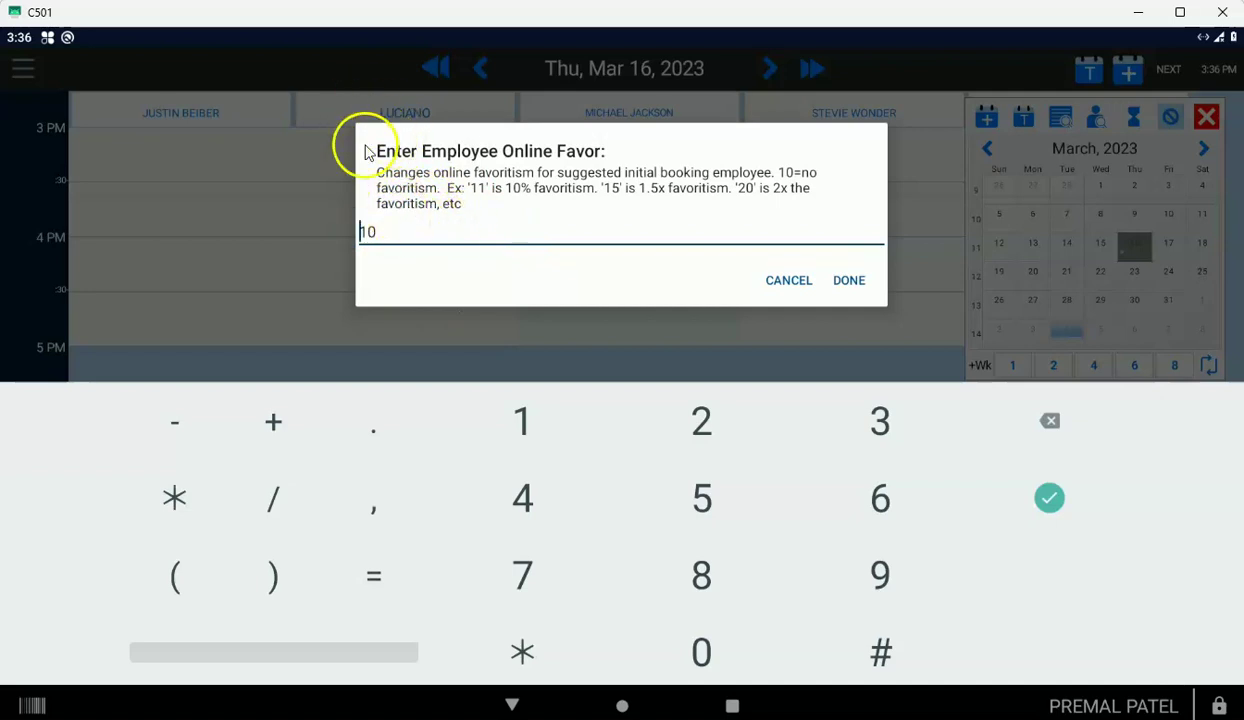
{"action": "left_click", "coordinate": [378, 245]}
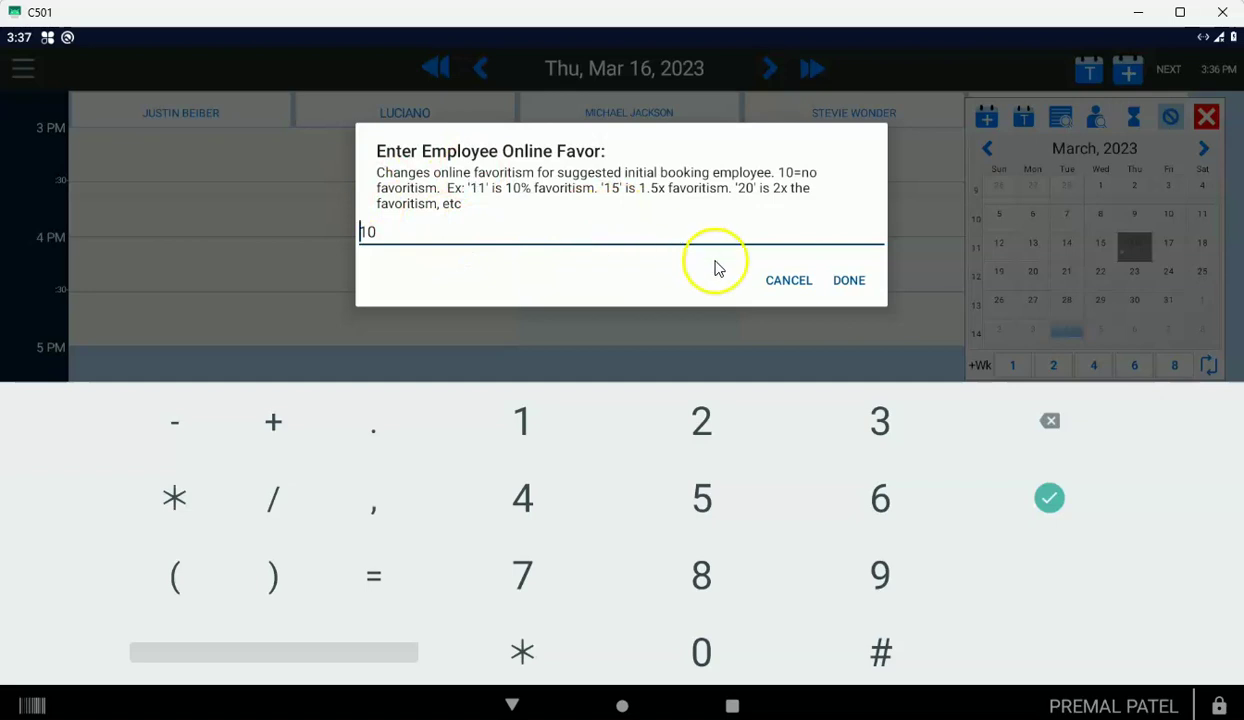
{"action": "left_click", "coordinate": [772, 281]}
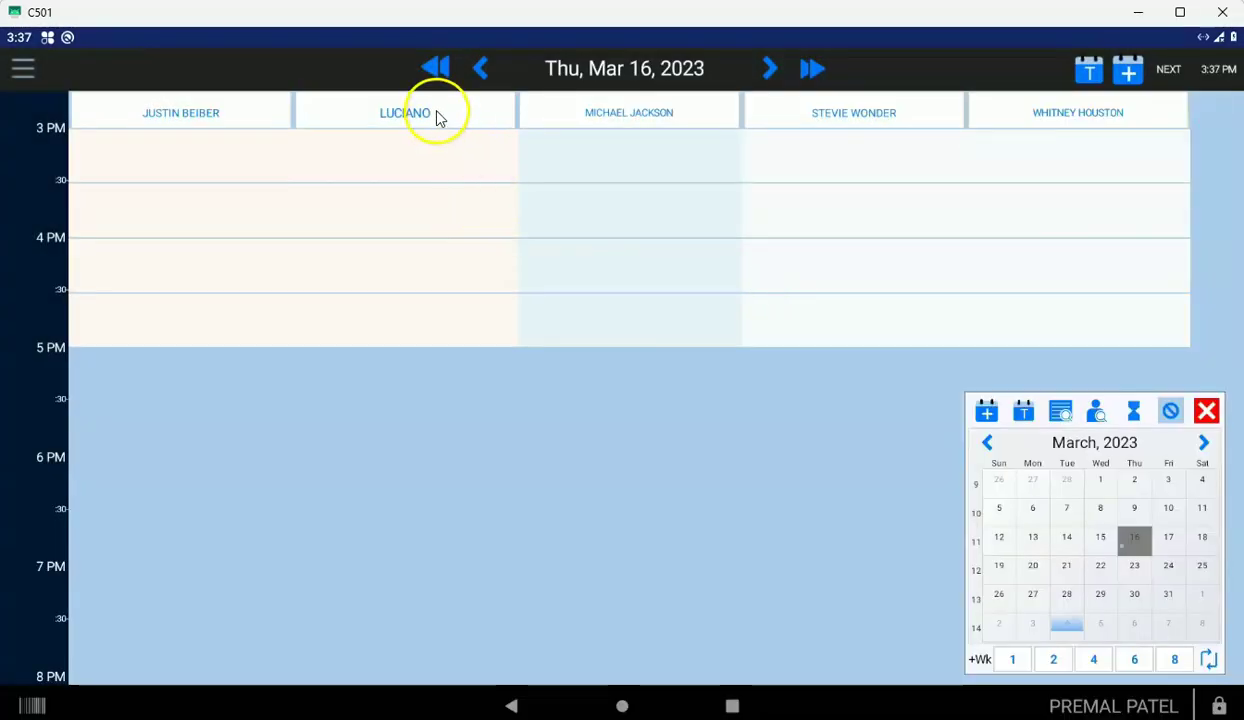
{"action": "left_click", "coordinate": [434, 112]}
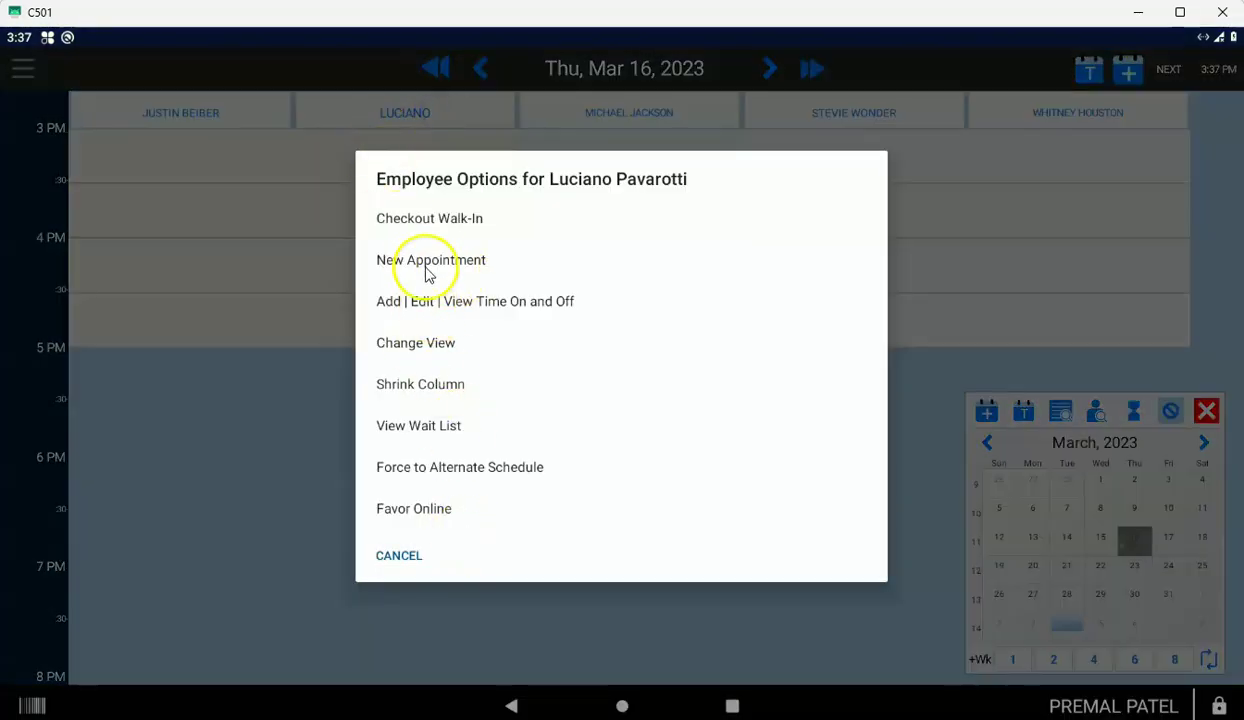
{"action": "left_click", "coordinate": [442, 340]}
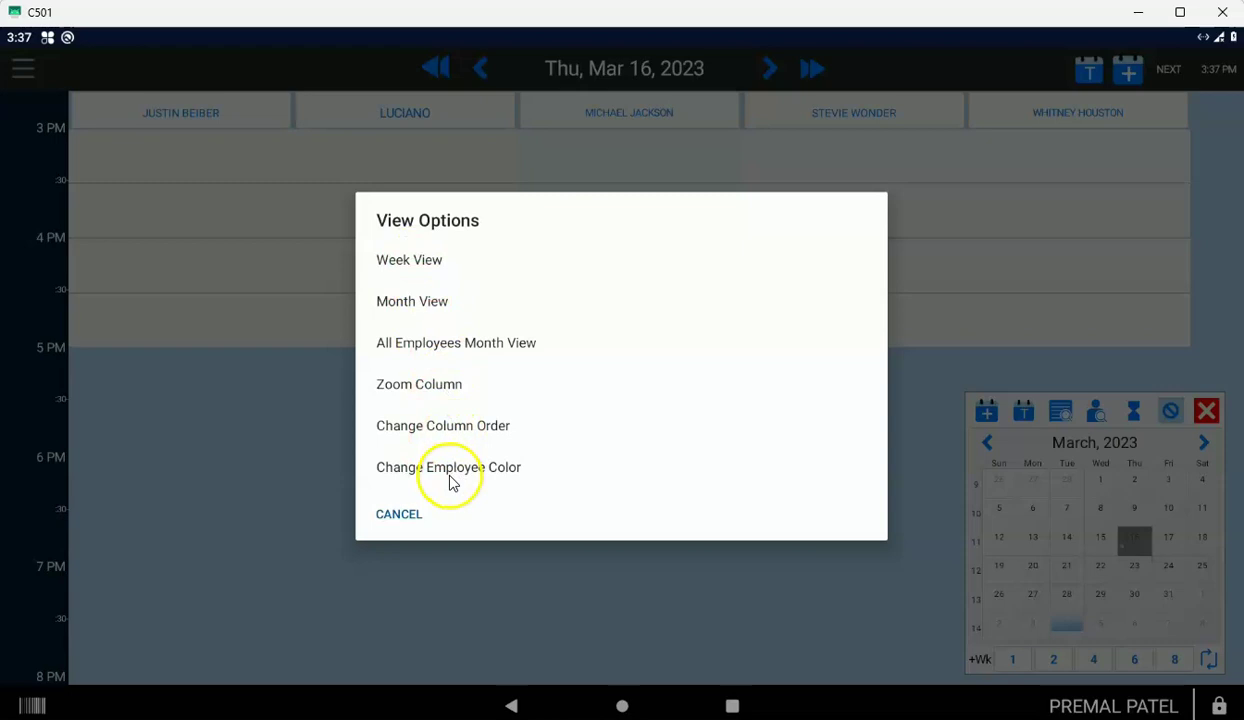
{"action": "left_click", "coordinate": [399, 515]}
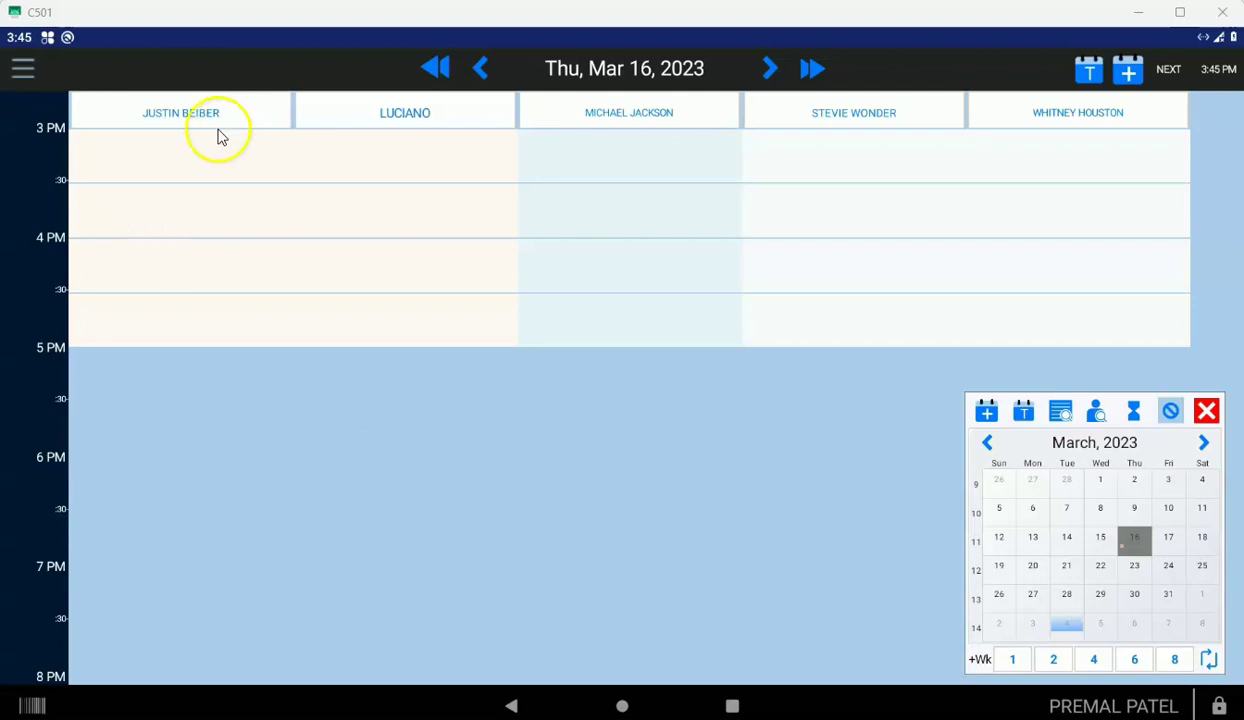
Open the first employee's Service Times & Commissions and scroll to the location-only services.
{"action": "left_click", "coordinate": [24, 70]}
{"action": "left_click", "coordinate": [393, 302]}
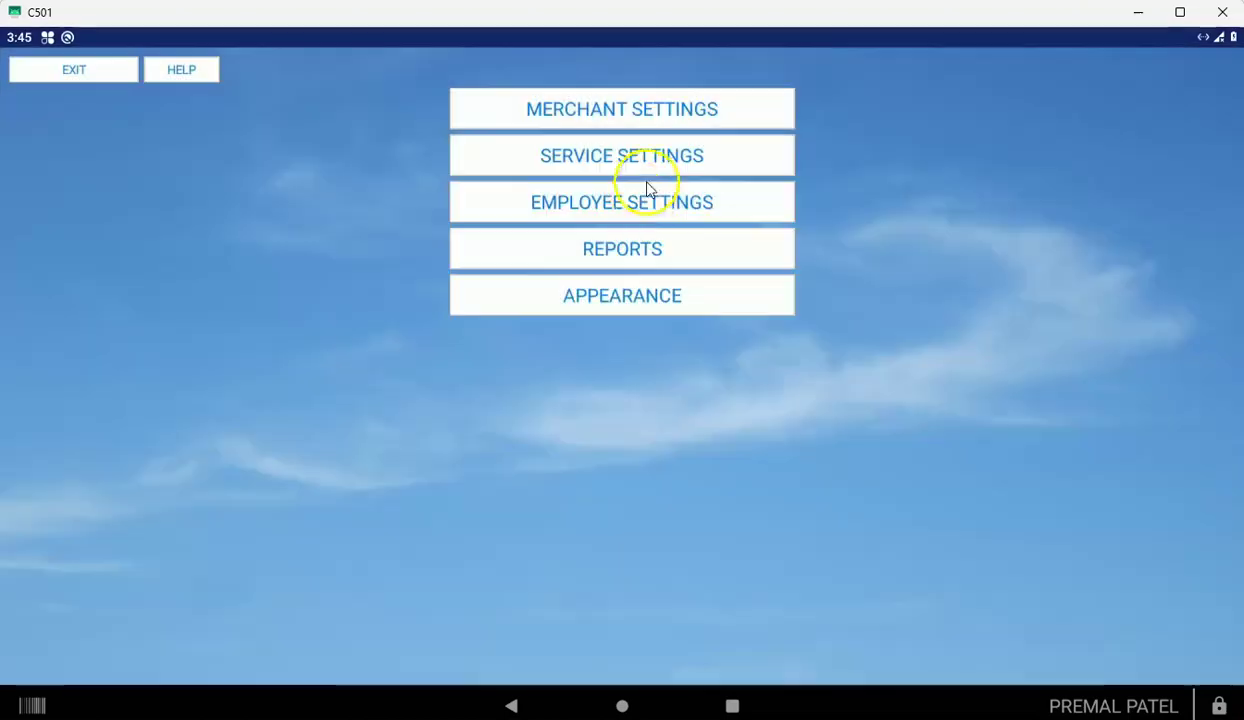
{"action": "left_click", "coordinate": [644, 200]}
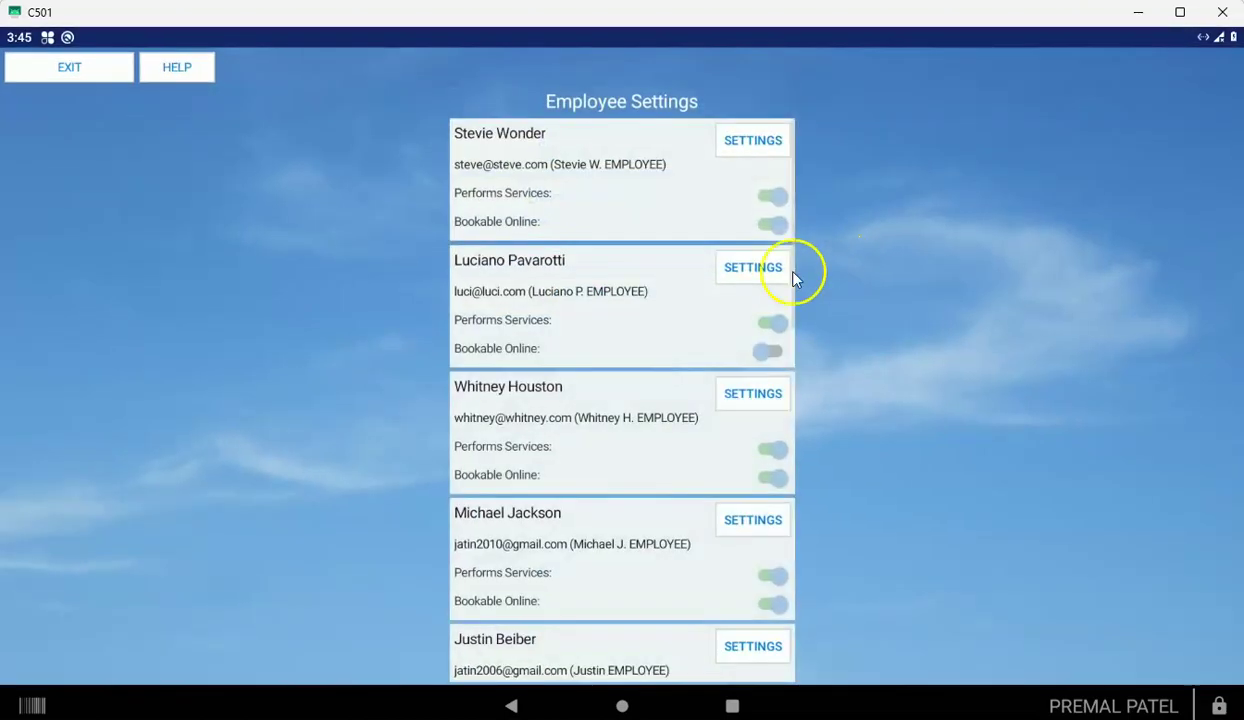
{"action": "left_click", "coordinate": [741, 150]}
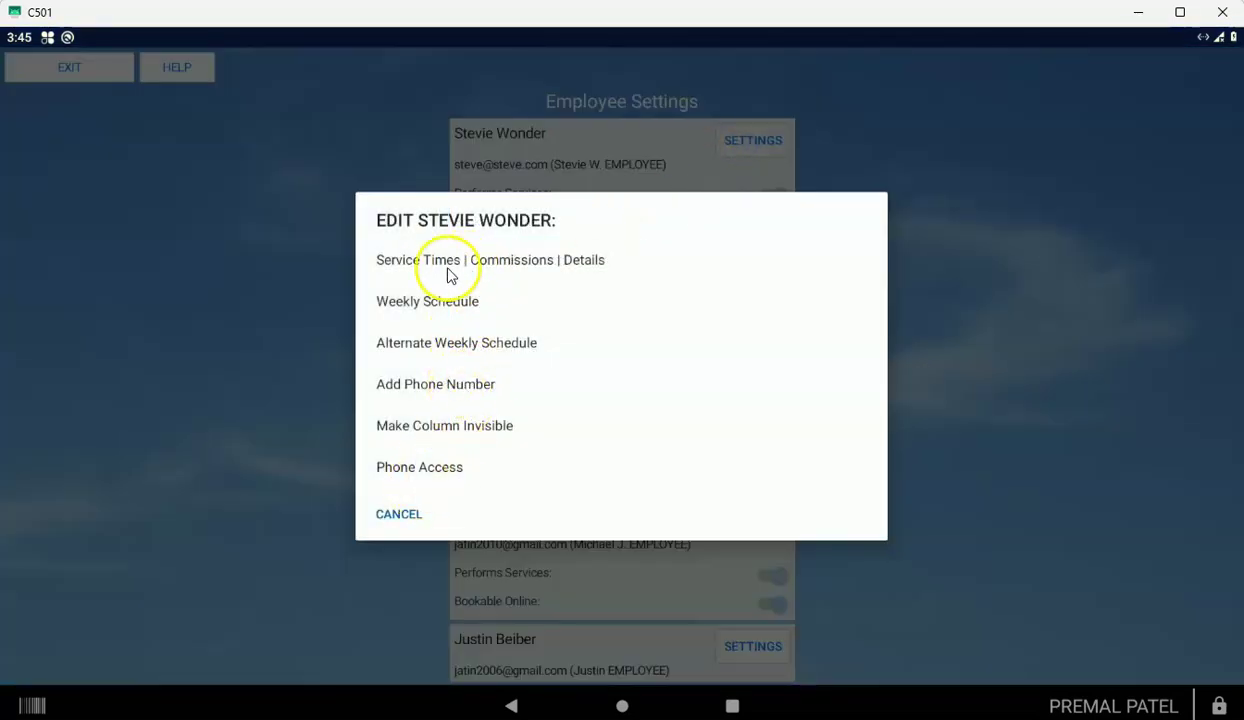
{"action": "left_click", "coordinate": [517, 260]}
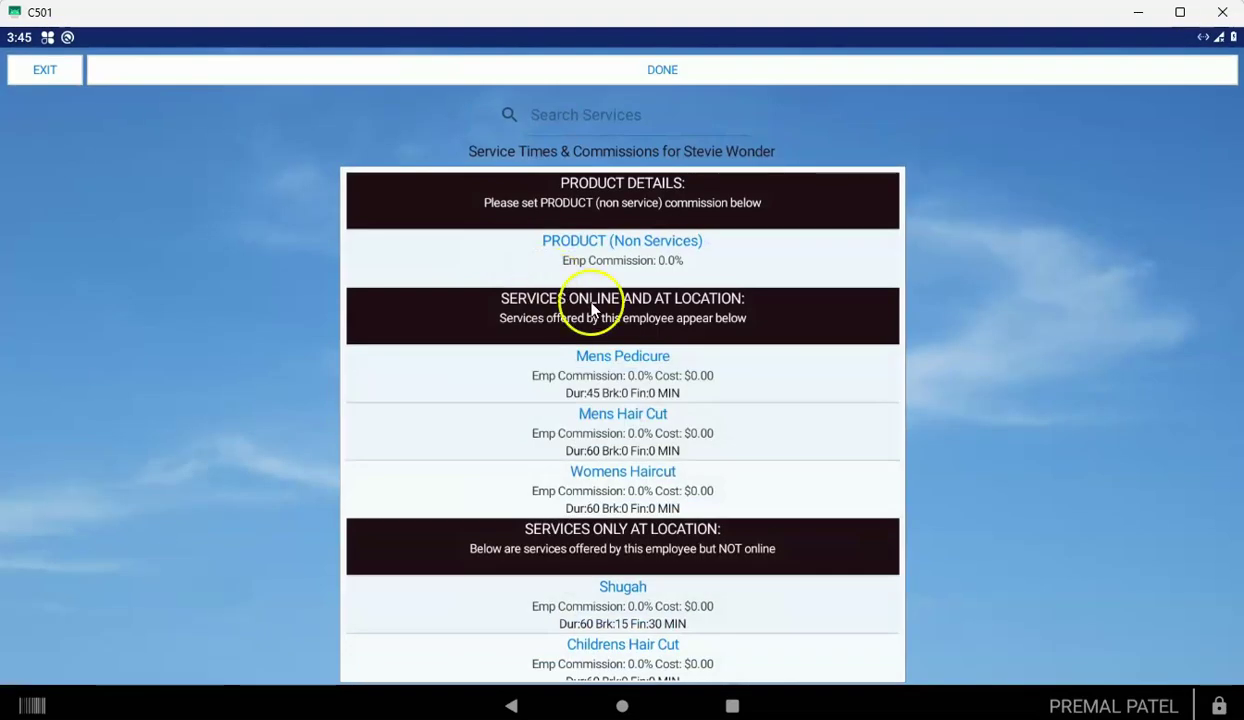
{"action": "scroll", "coordinate": [622, 370], "scroll_direction": "down", "scroll_amount": 3}
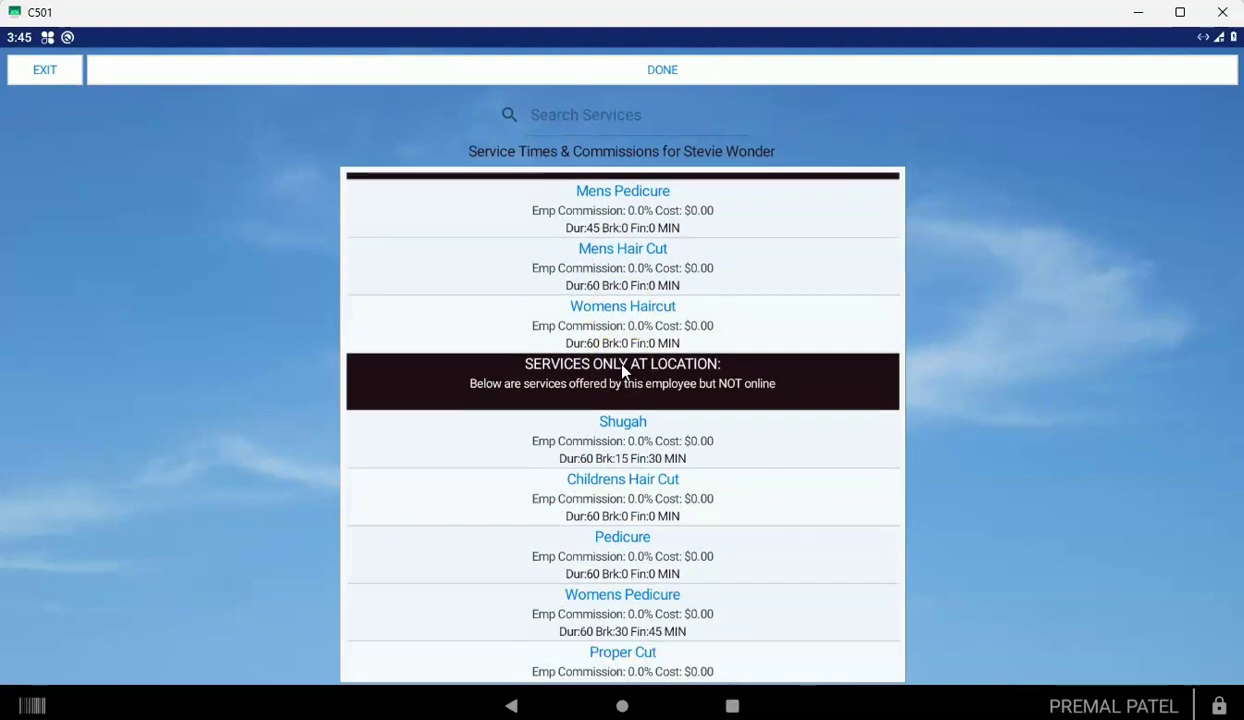
{"action": "scroll", "coordinate": [665, 468], "scroll_direction": "down", "scroll_amount": 2}
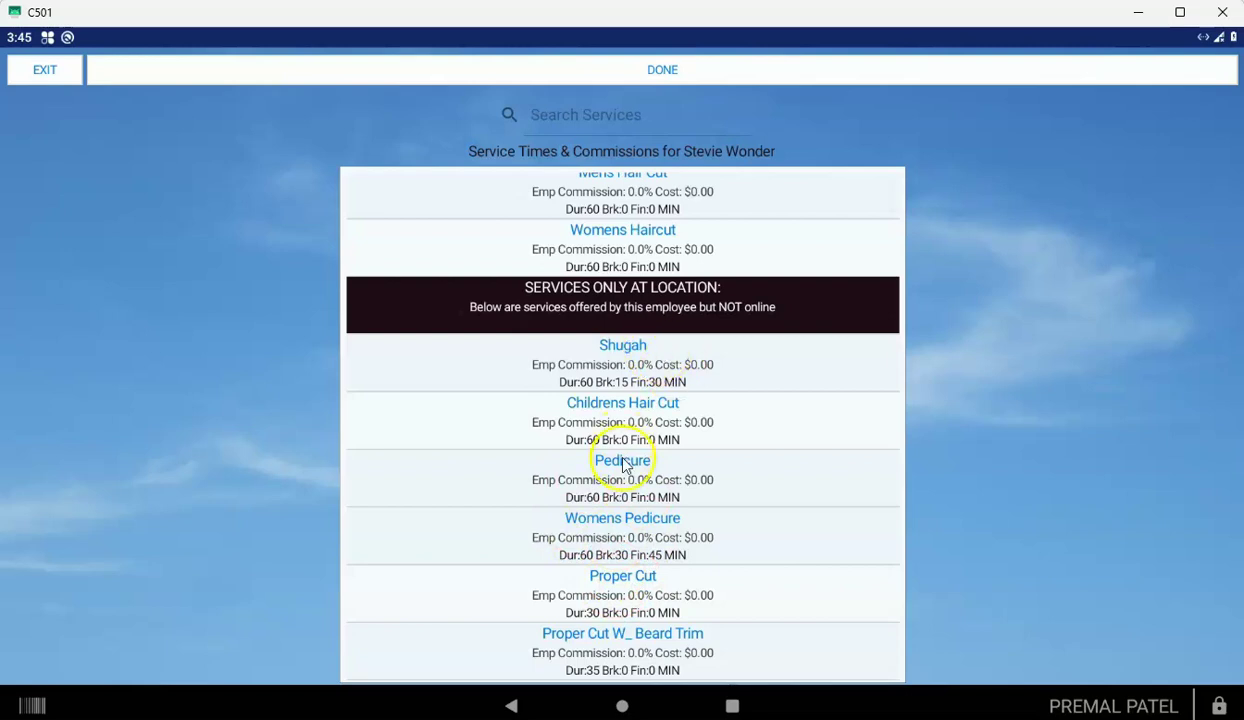
{"action": "left_click", "coordinate": [622, 438]}
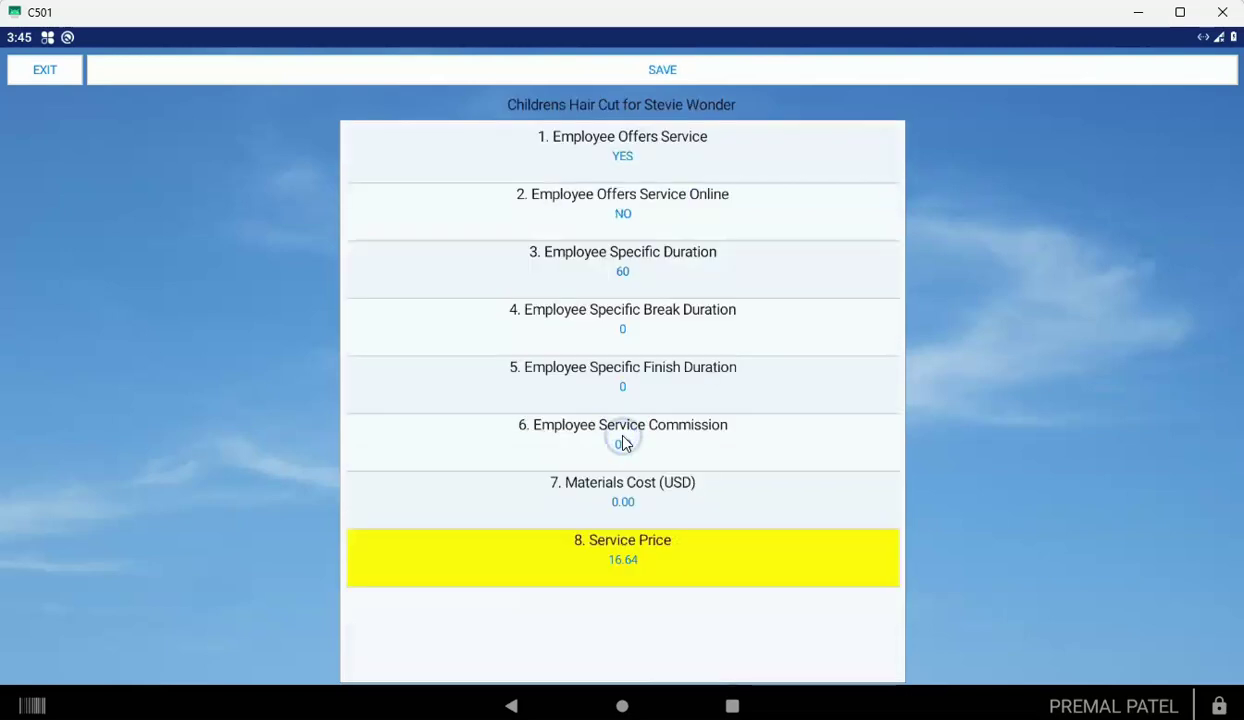
{"action": "left_click", "coordinate": [627, 558]}
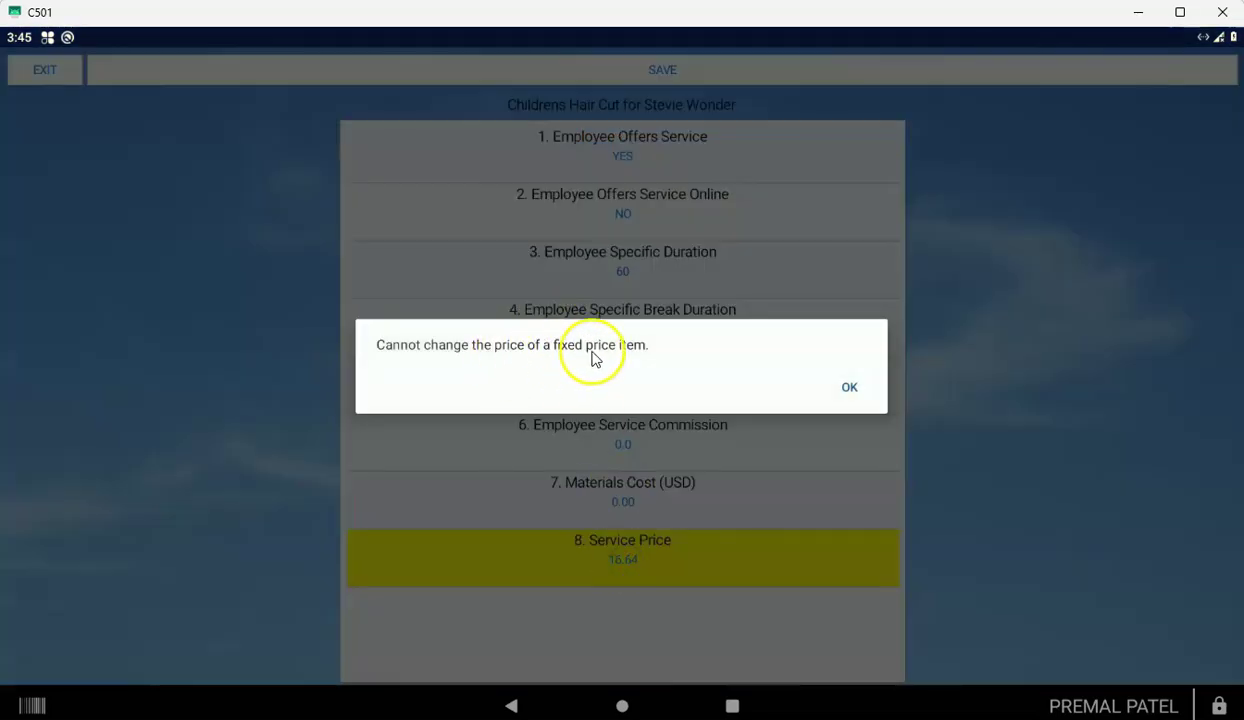
{"action": "left_click", "coordinate": [847, 392]}
{"action": "left_click", "coordinate": [630, 564]}
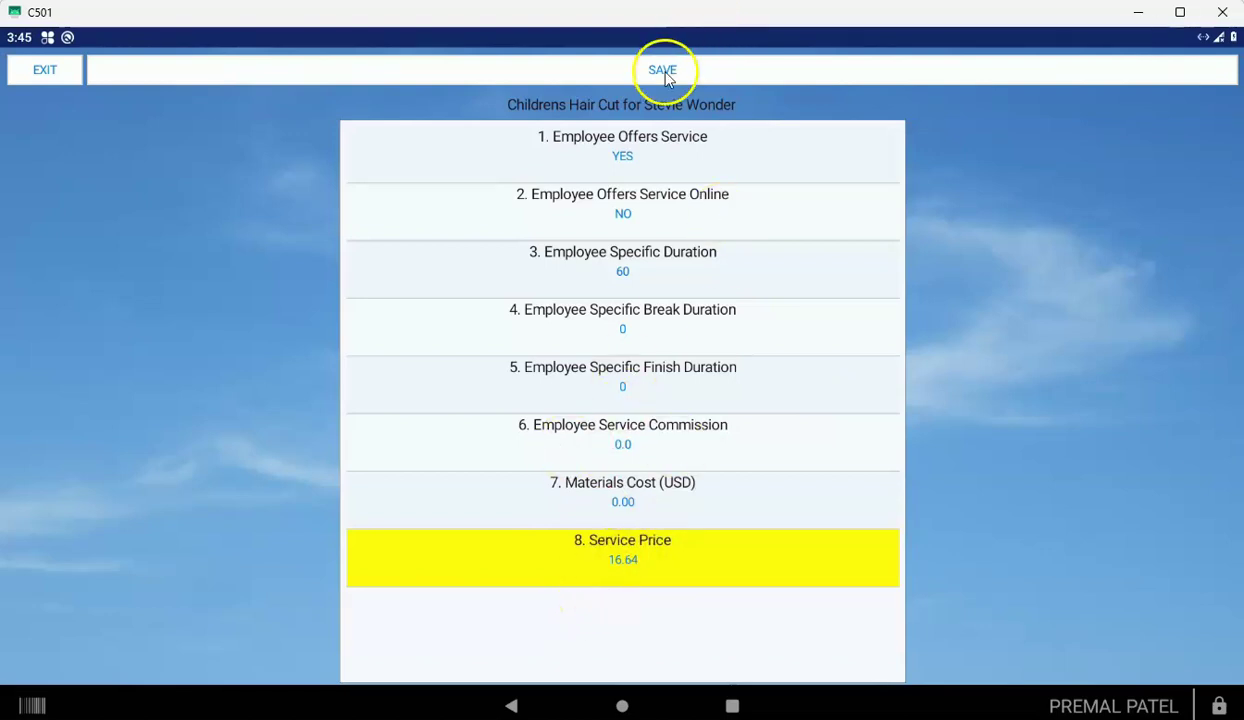
{"action": "left_click", "coordinate": [44, 70]}
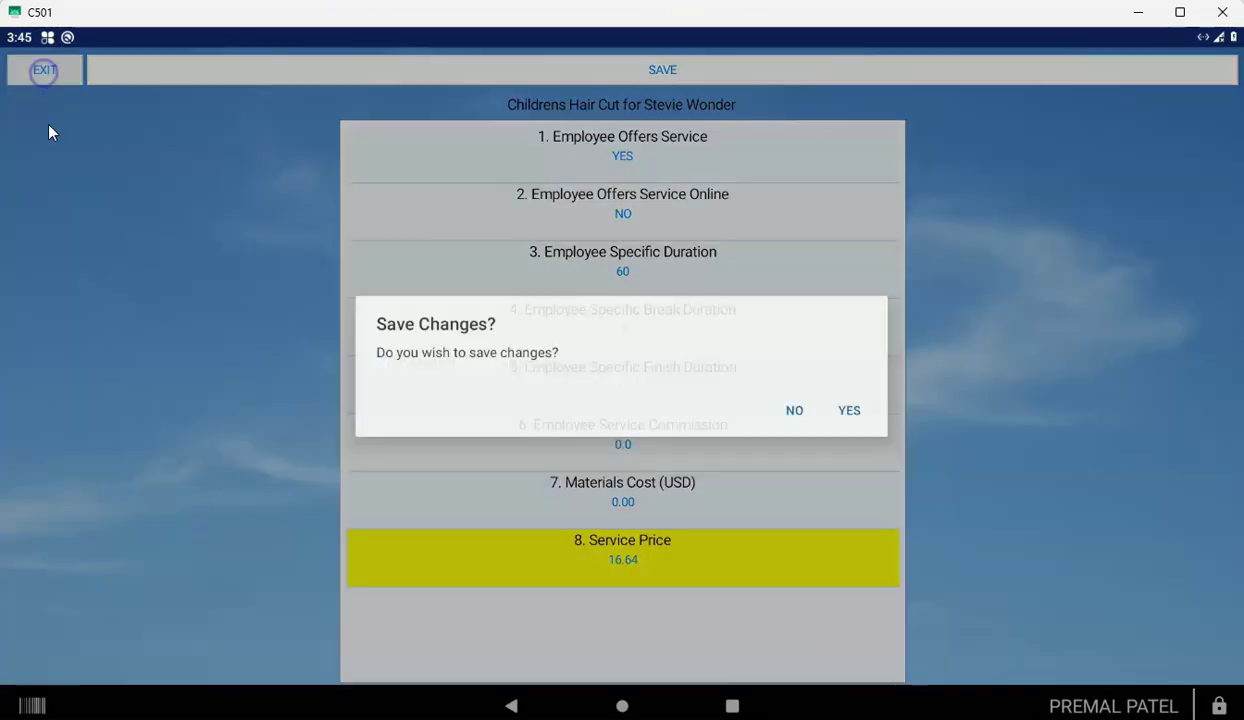
{"action": "left_click", "coordinate": [791, 411]}
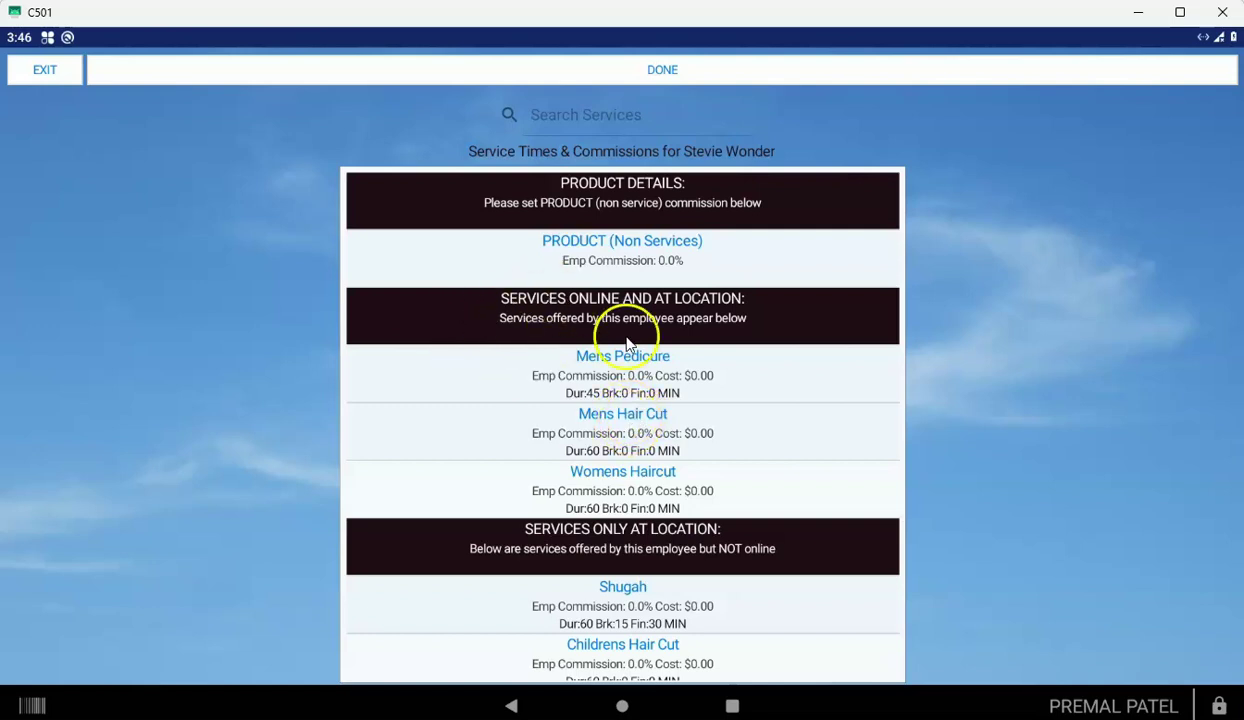
Give this employee a 30.0% commission on Mens Hair Cut and return to the service list.
{"action": "left_click", "coordinate": [586, 424]}
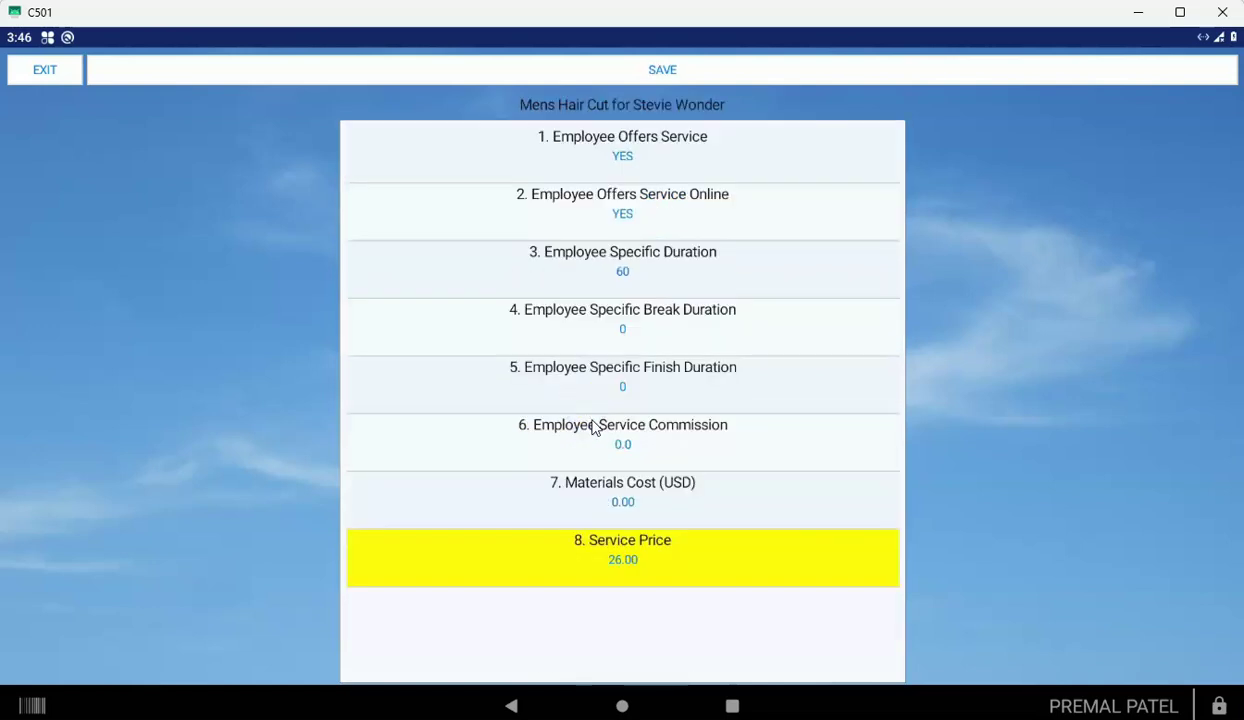
{"action": "left_click", "coordinate": [624, 447]}
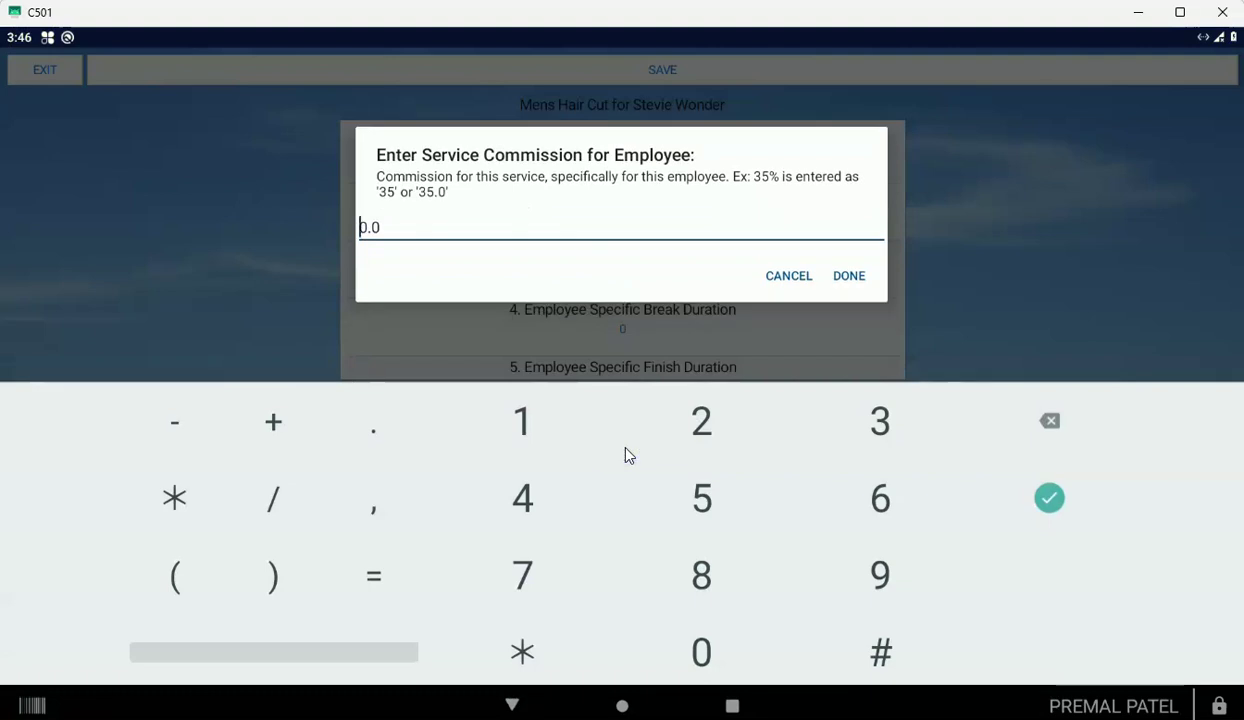
{"action": "type", "text": "3"}
{"action": "left_click", "coordinate": [862, 277]}
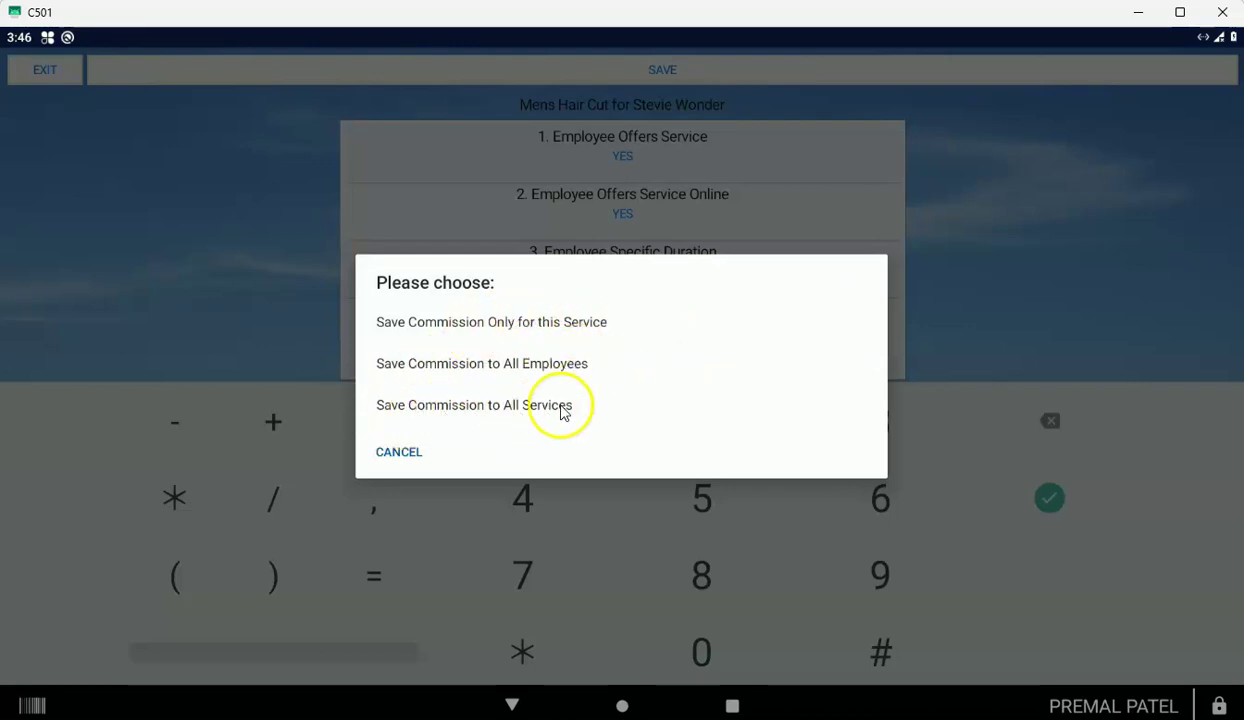
{"action": "left_click", "coordinate": [405, 452]}
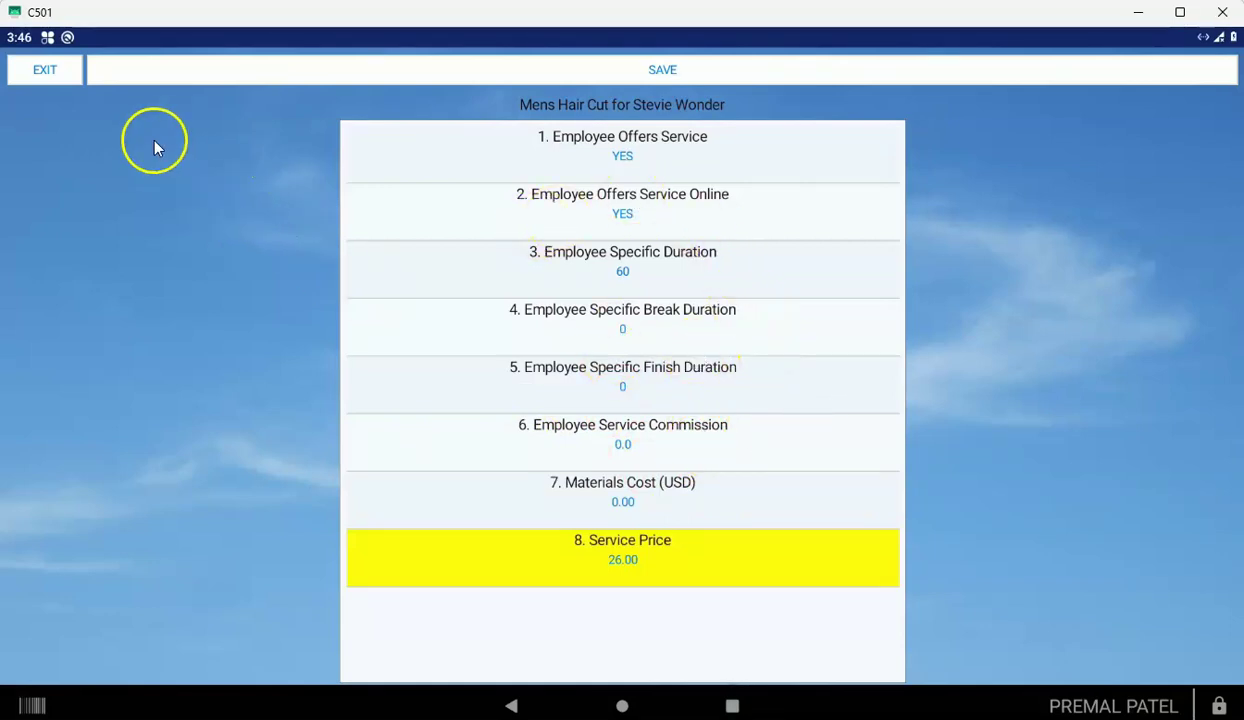
{"action": "left_click", "coordinate": [55, 79]}
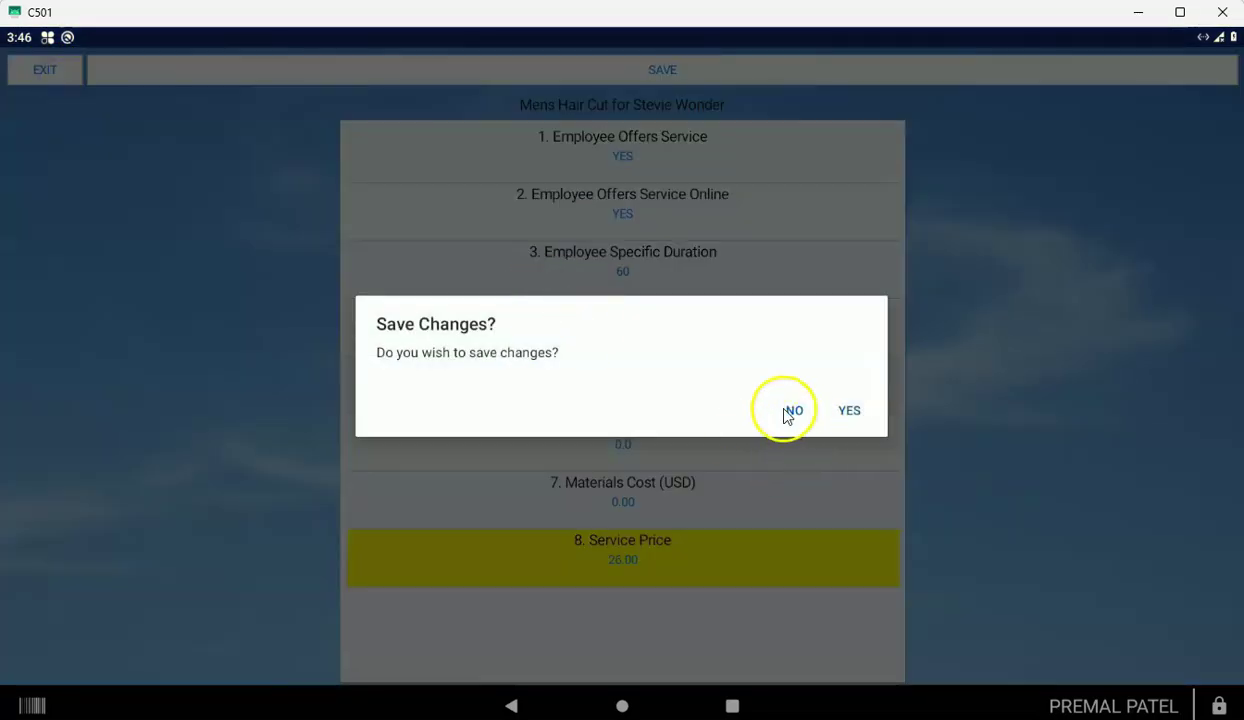
{"action": "left_click", "coordinate": [787, 411]}
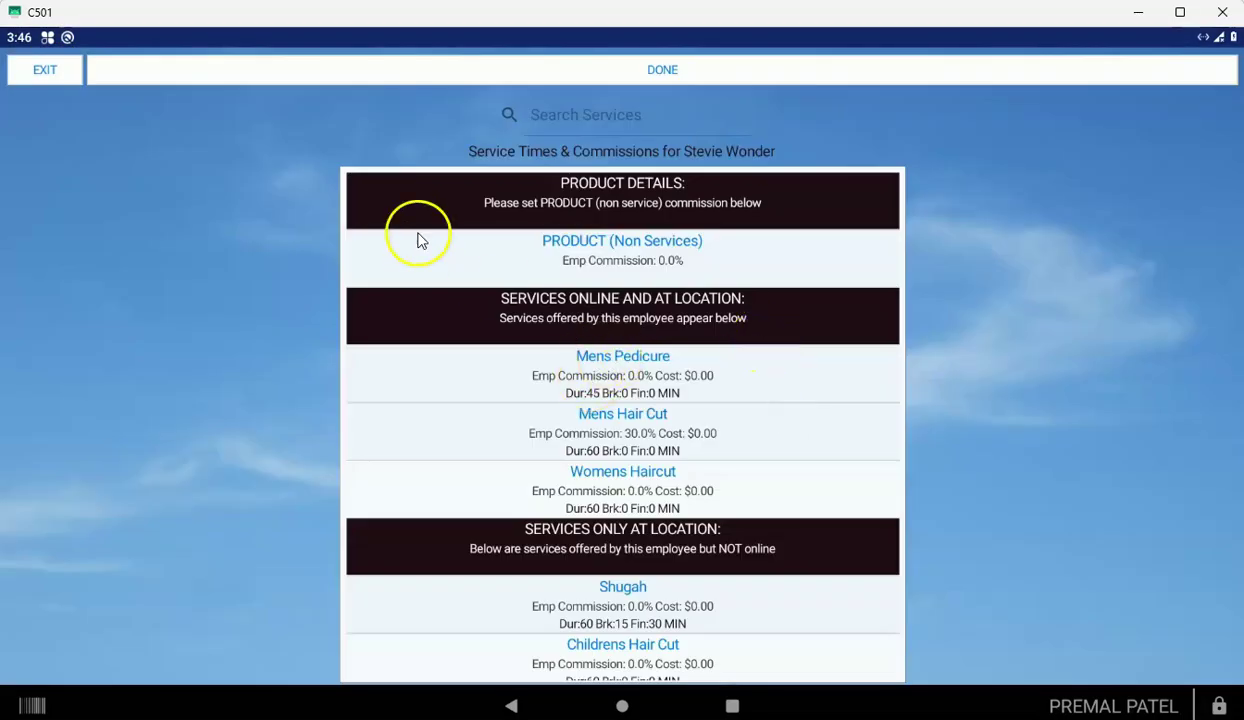
Open another employee's Service Times & Commissions and view the Mens Pedicure service details.
{"action": "left_click", "coordinate": [250, 71]}
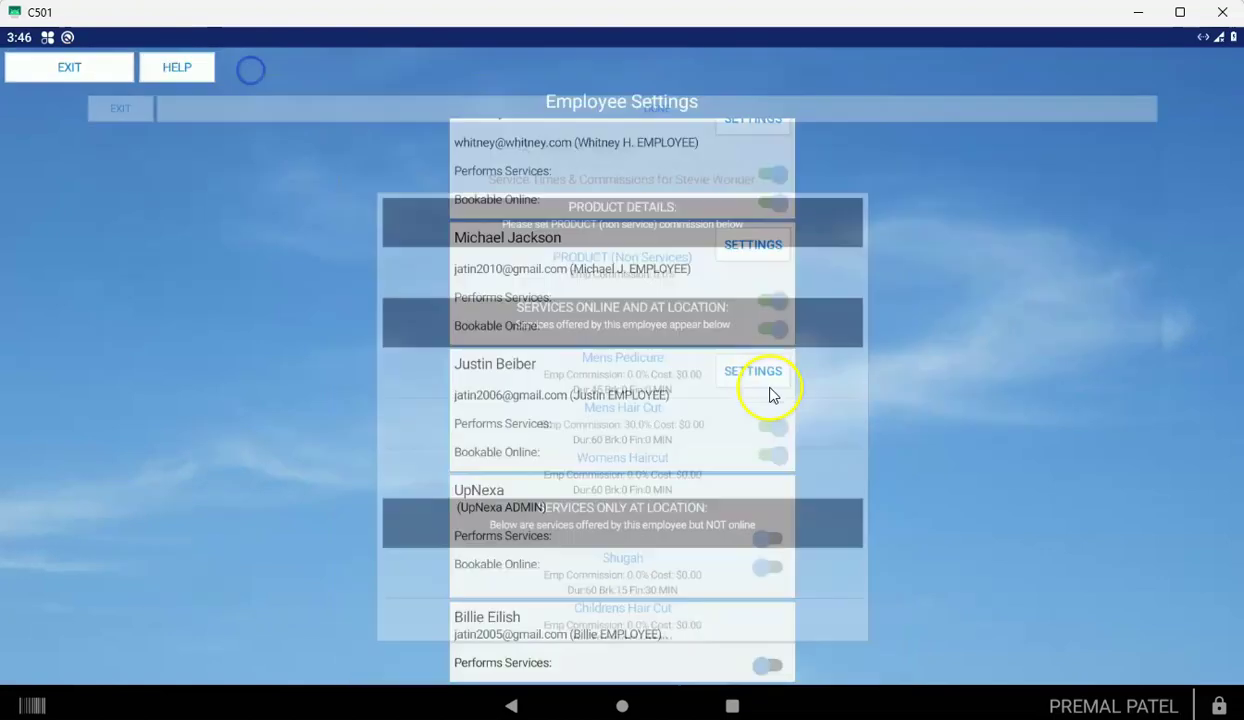
{"action": "left_click", "coordinate": [753, 376]}
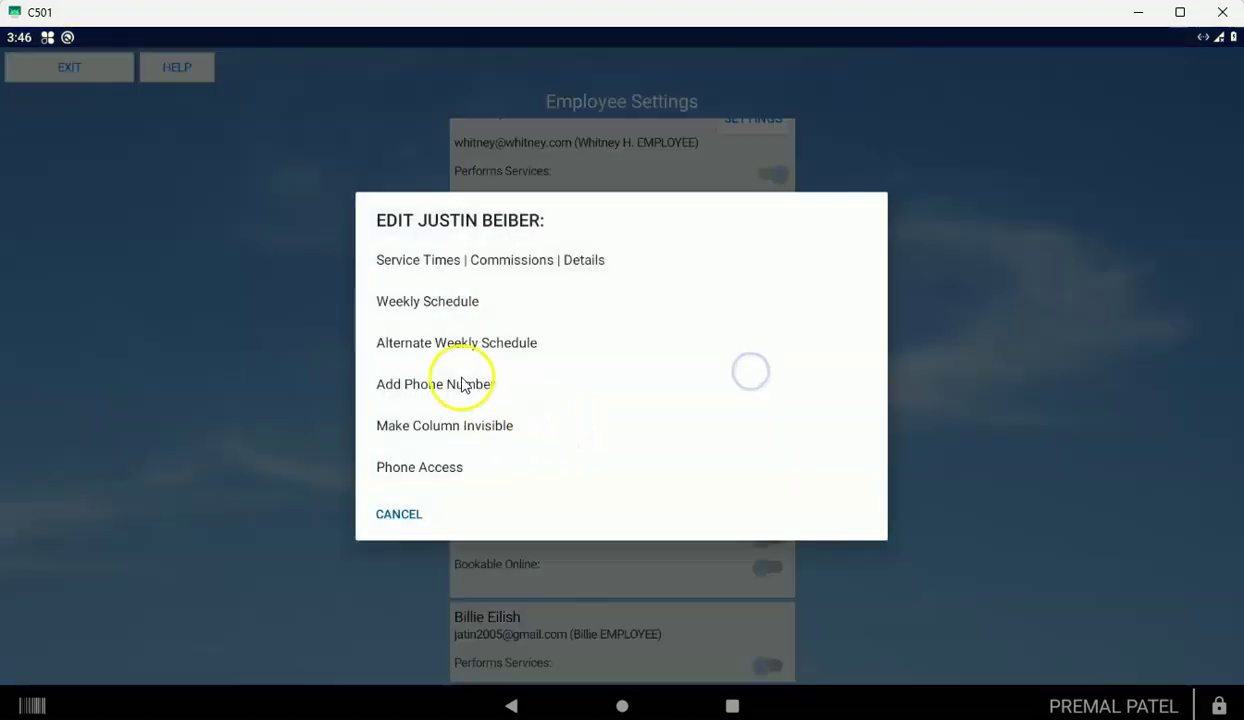
{"action": "left_click", "coordinate": [531, 262]}
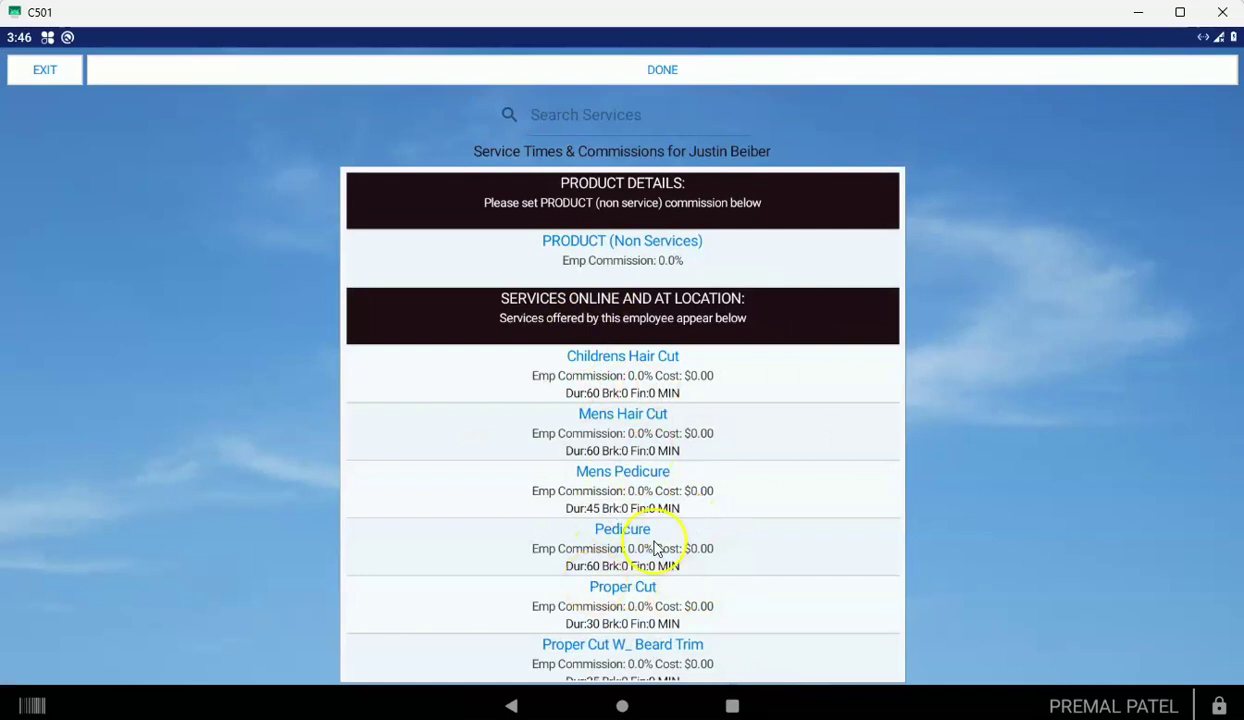
{"action": "left_click", "coordinate": [640, 482]}
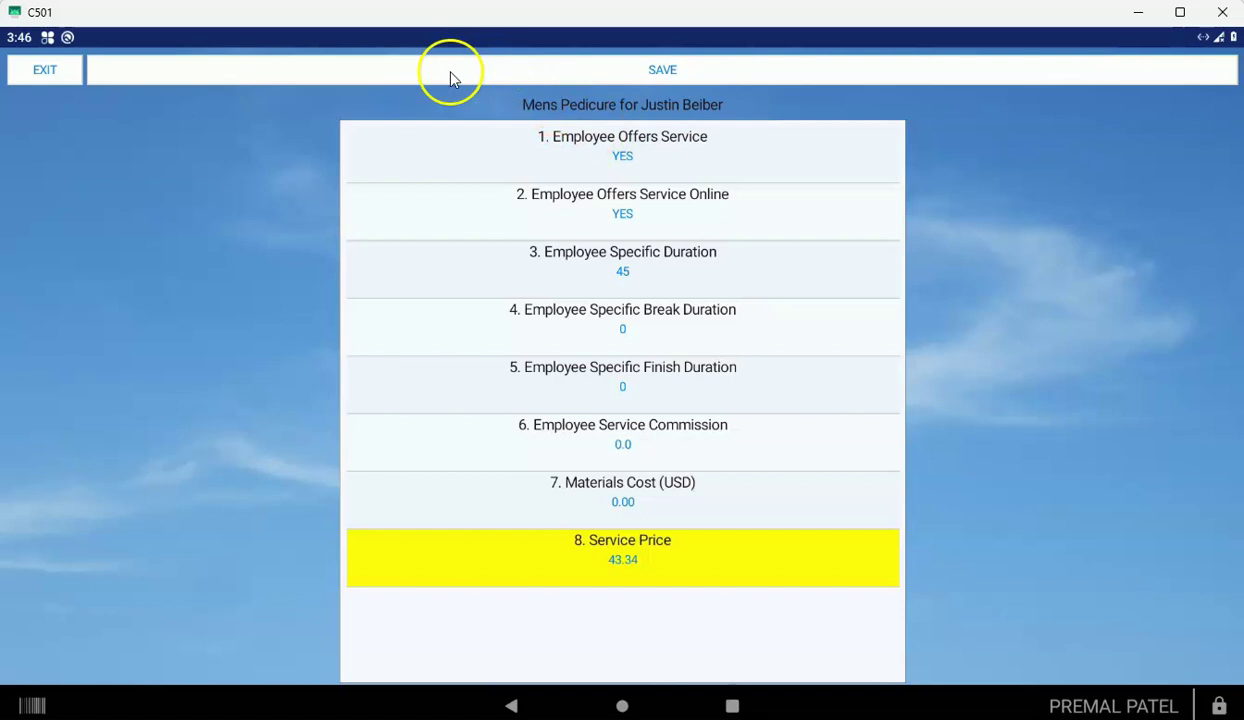
Back out of Mens Pedicure and the service list without saving, returning to Employee Settings.
{"action": "left_click", "coordinate": [63, 72]}
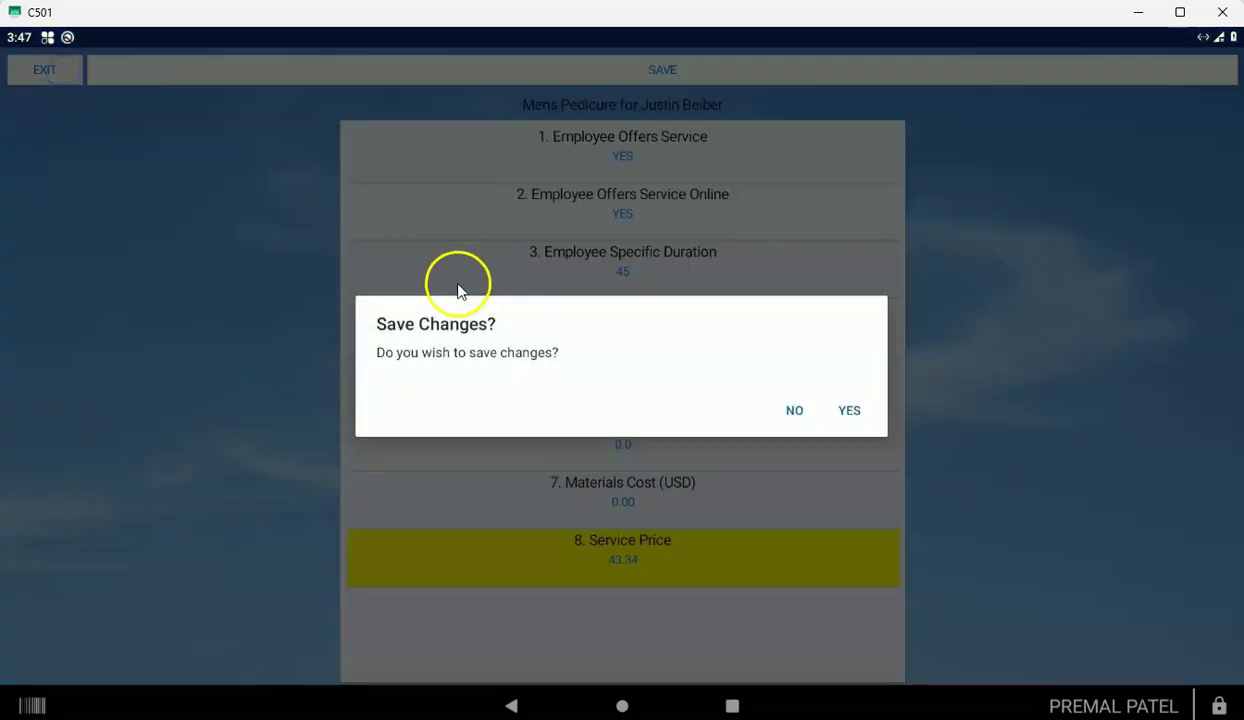
{"action": "left_click", "coordinate": [792, 414]}
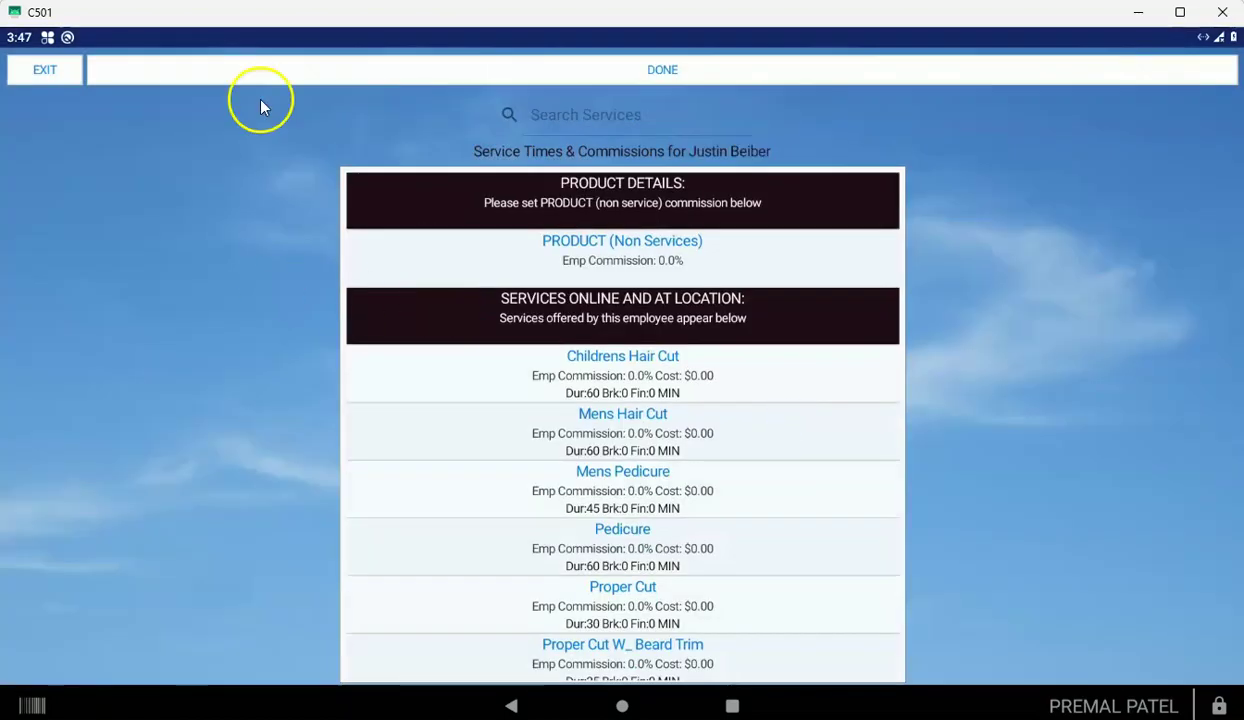
{"action": "left_click", "coordinate": [45, 72]}
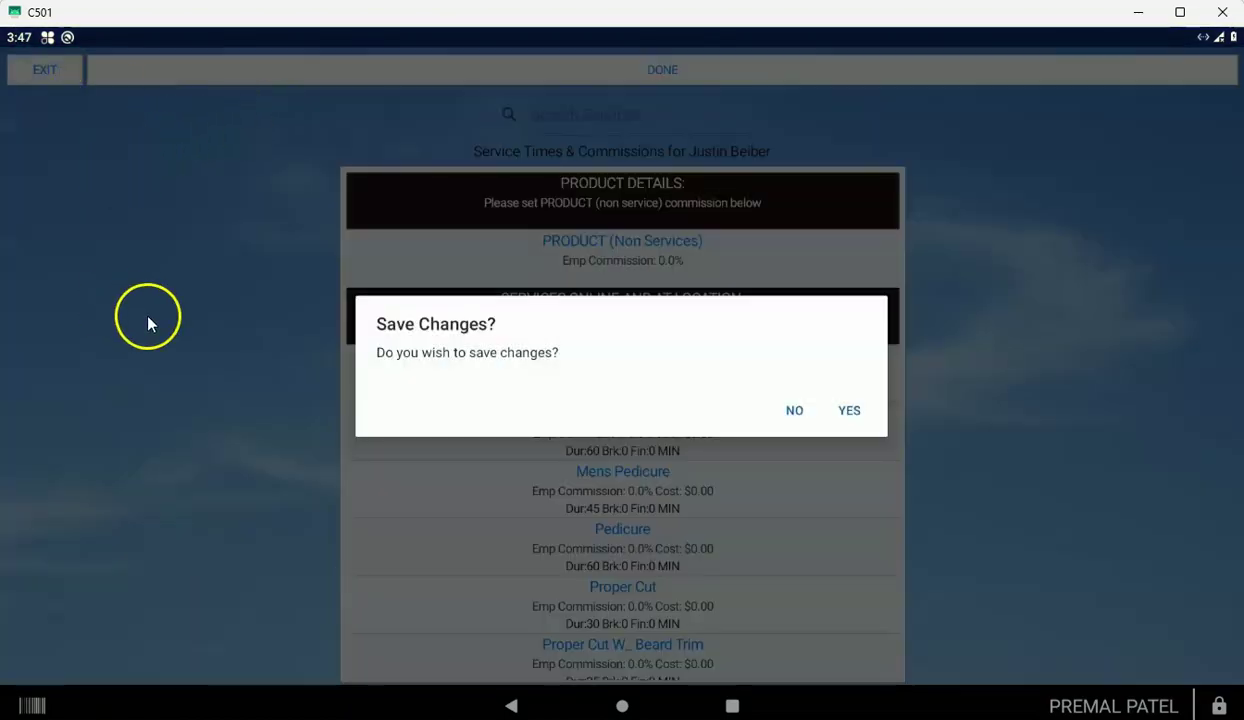
{"action": "left_click", "coordinate": [810, 408]}
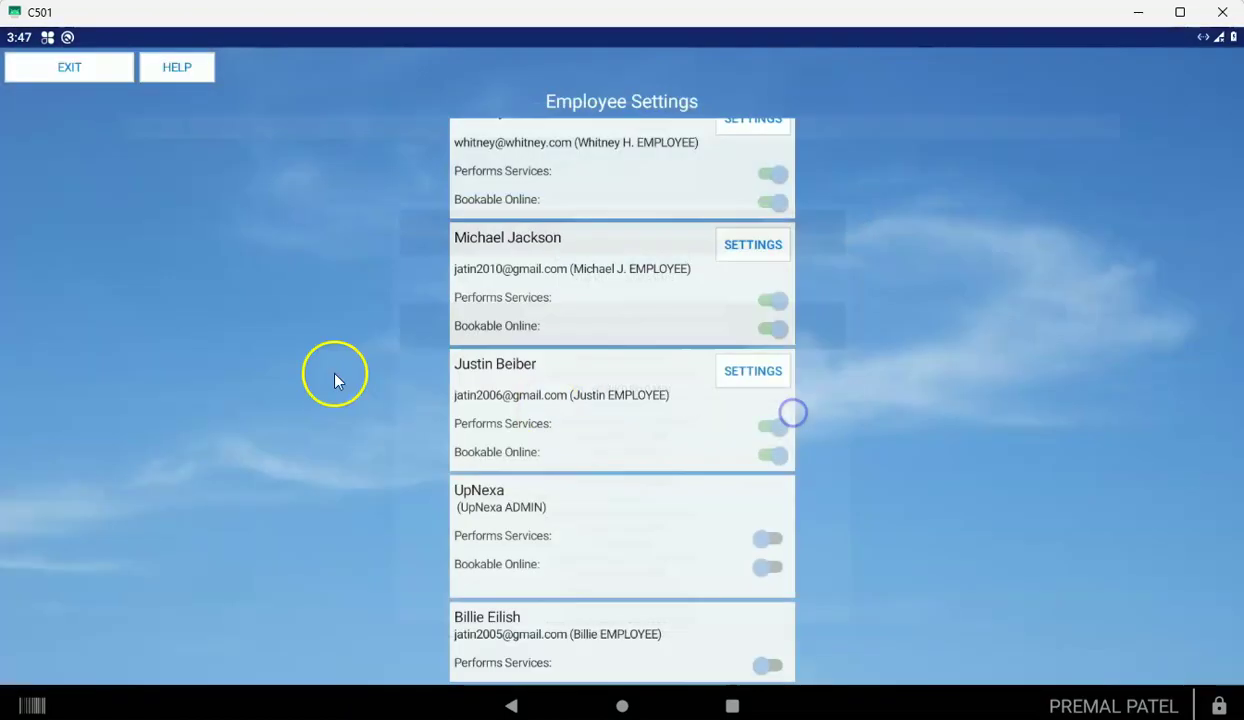
Exit to the calendar, then reopen Settings and the Employee Settings list.
{"action": "left_click", "coordinate": [68, 71]}
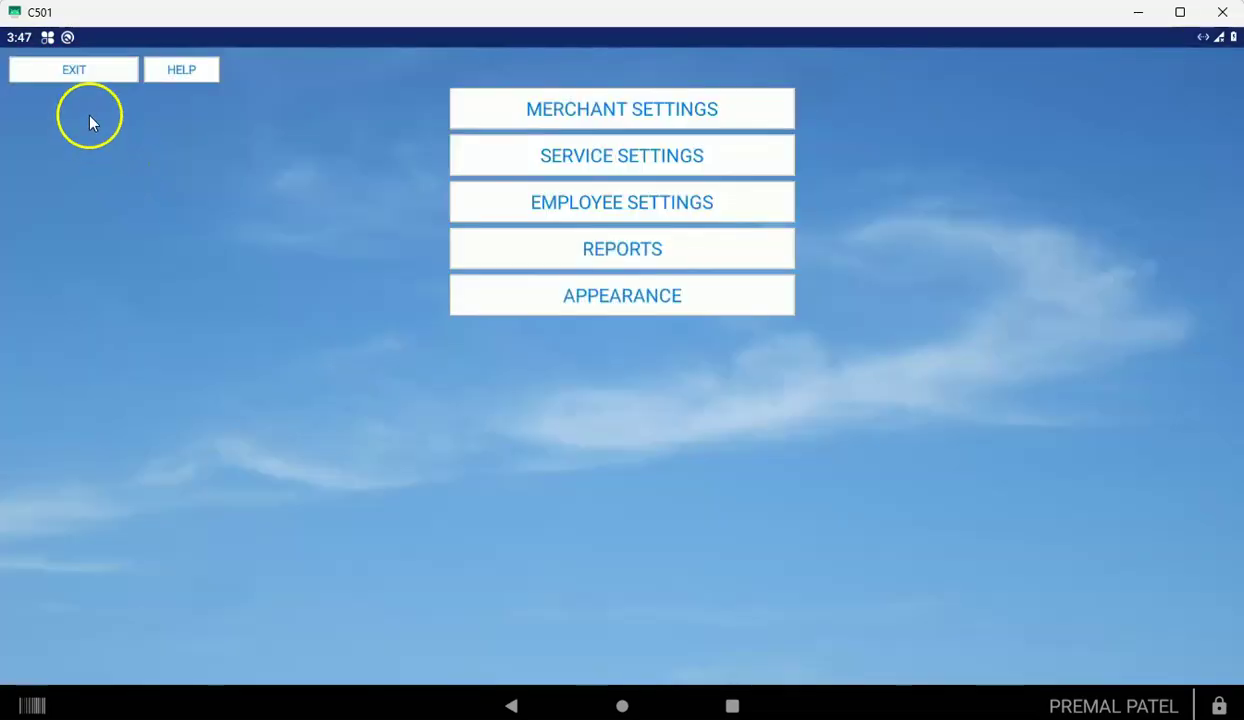
{"action": "left_click", "coordinate": [80, 68]}
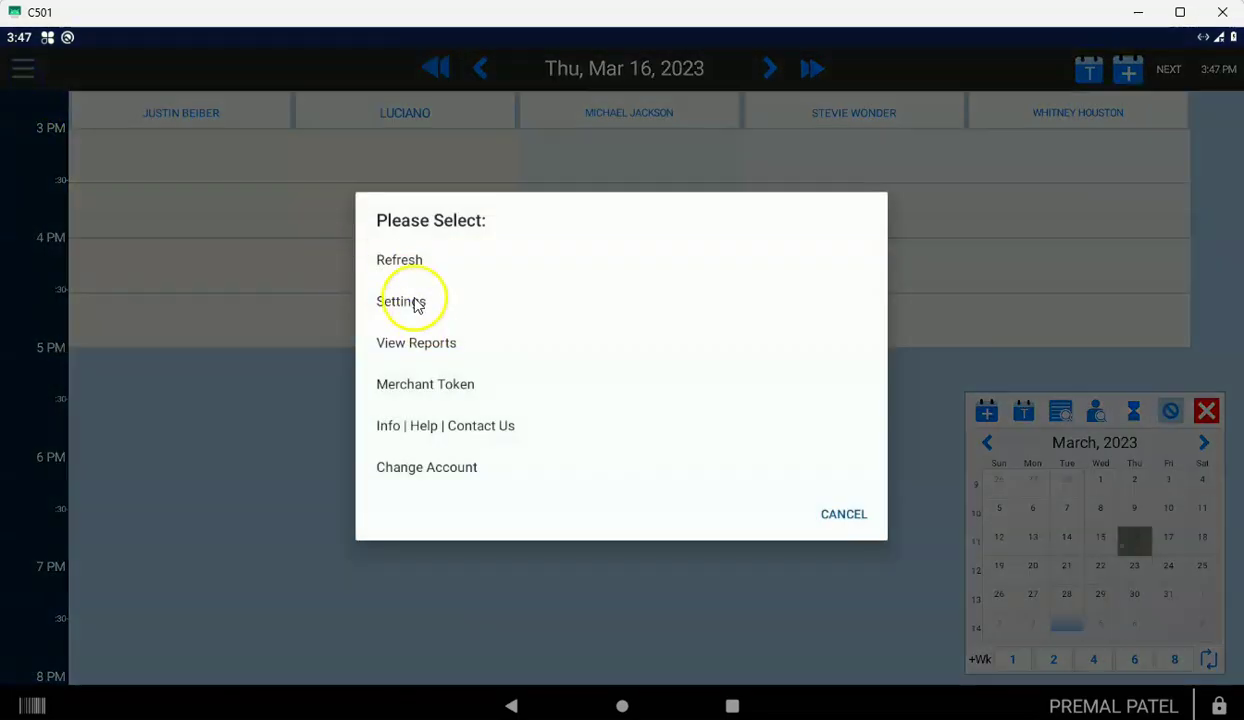
{"action": "left_click", "coordinate": [411, 298]}
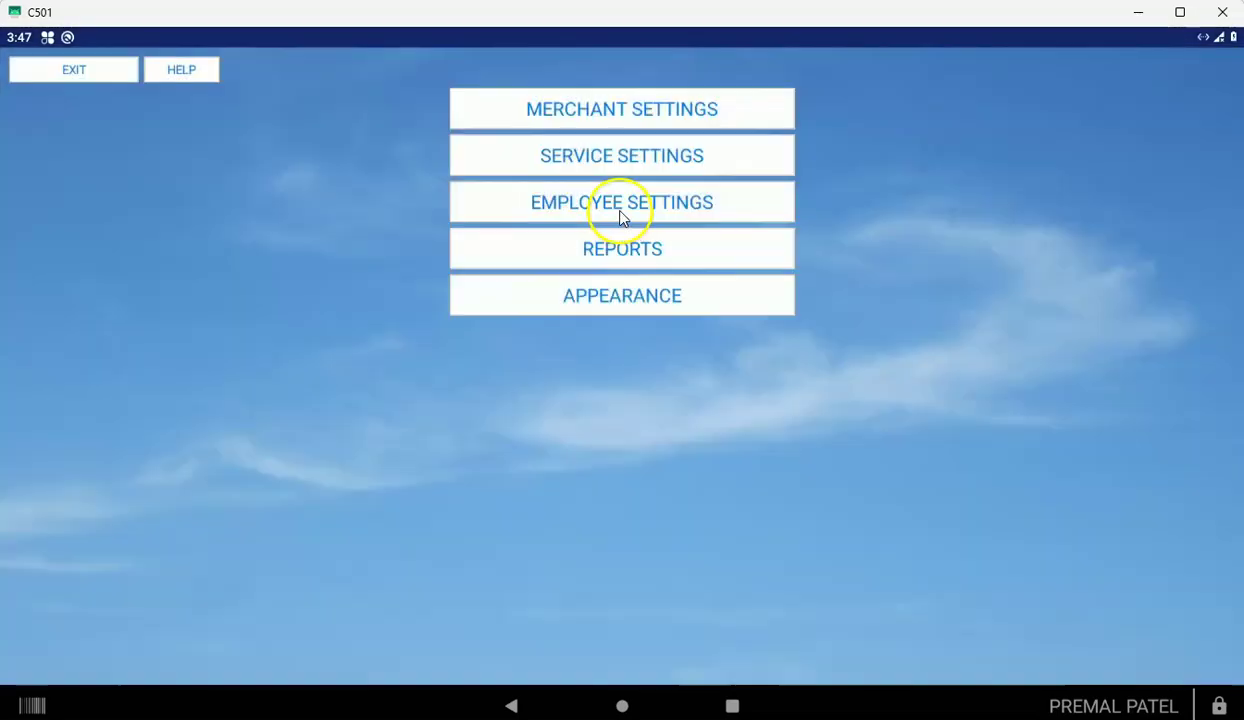
{"action": "left_click", "coordinate": [618, 205]}
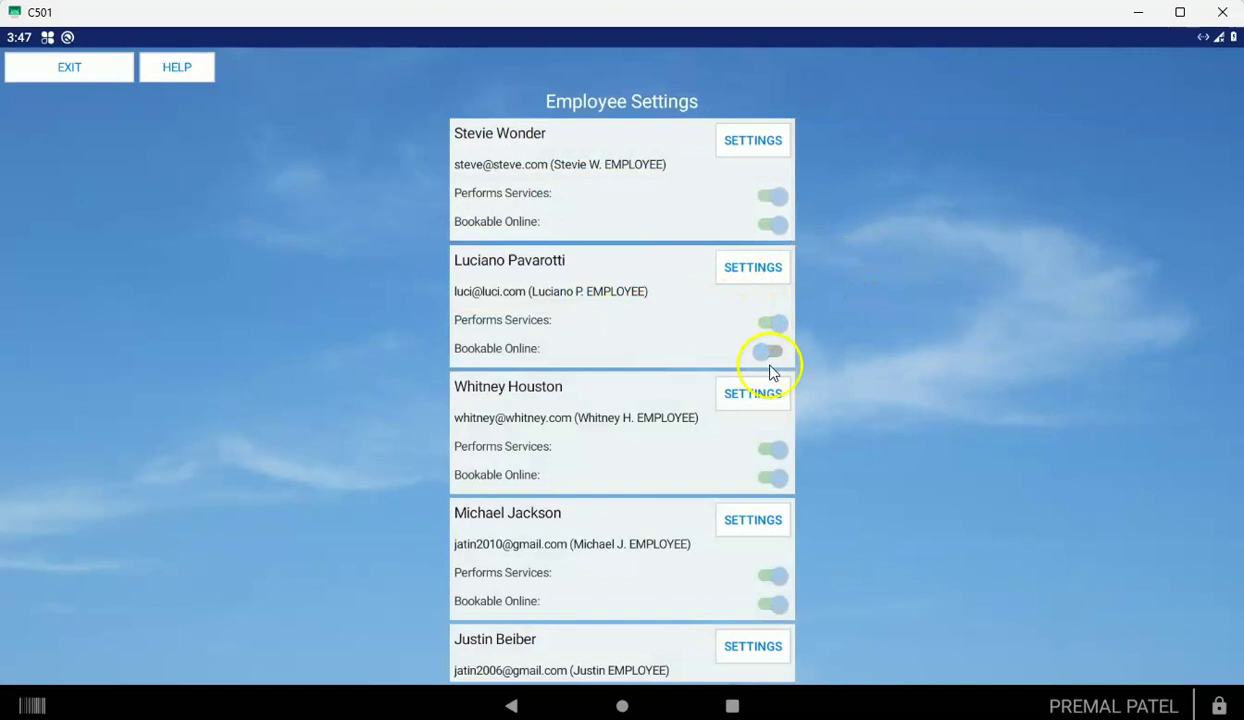
Check the second employee's edit options, cancel them, and return to the main settings menu.
{"action": "left_click", "coordinate": [766, 269]}
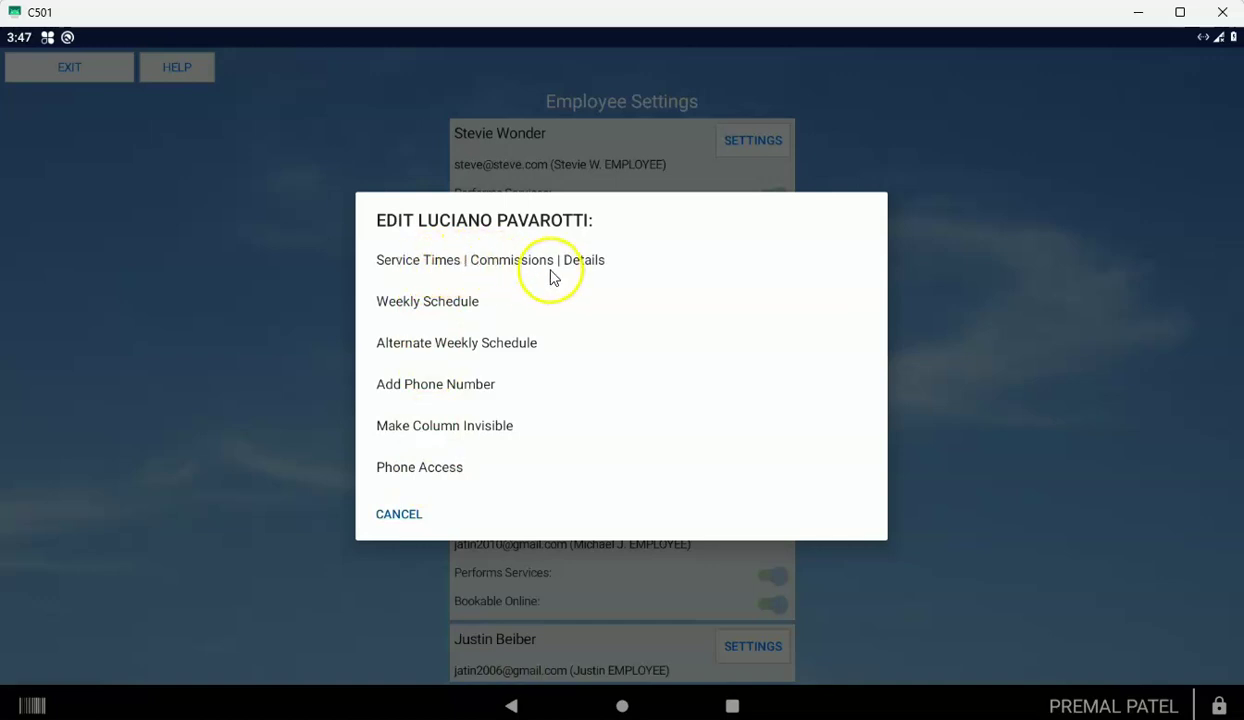
{"action": "left_click", "coordinate": [402, 515]}
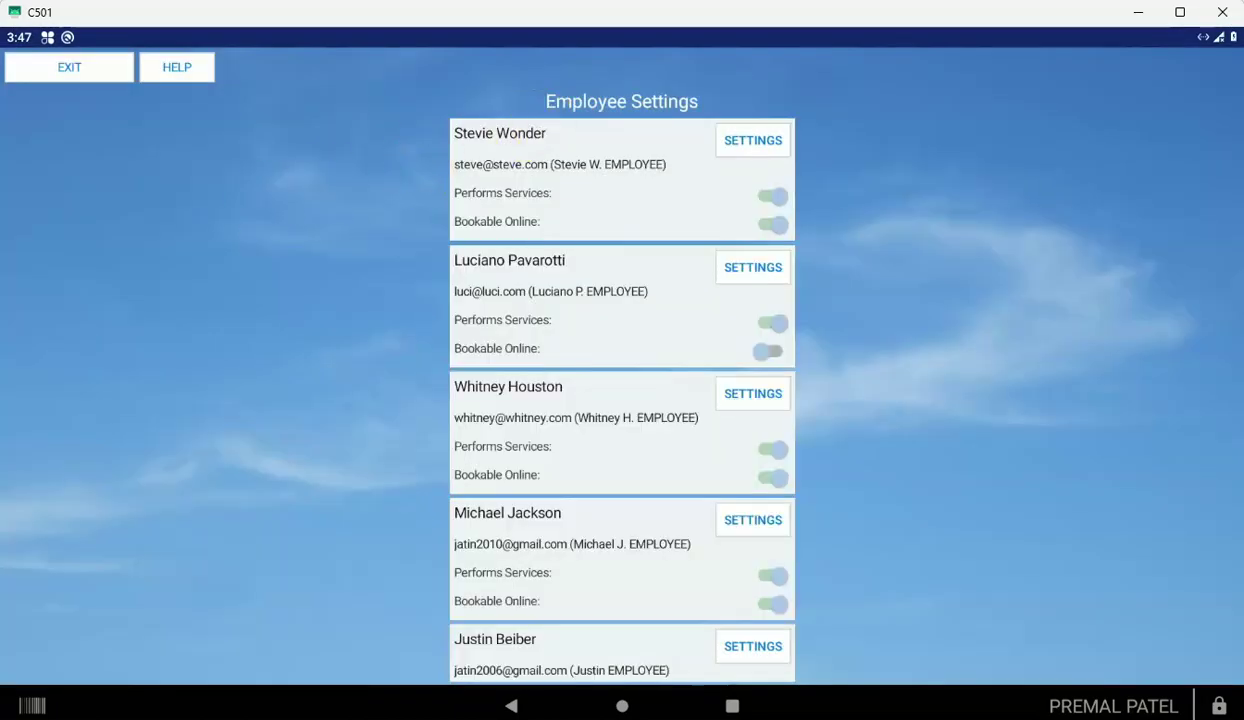
{"action": "left_click", "coordinate": [92, 70]}
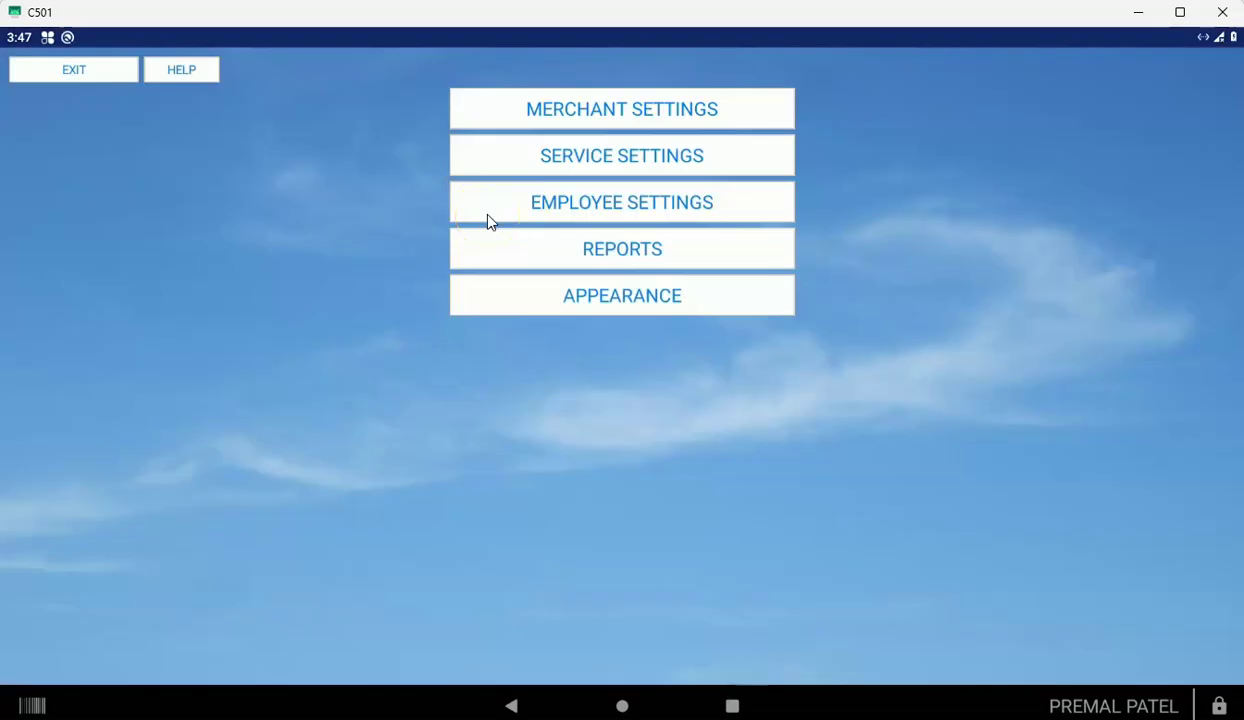
{"action": "left_click", "coordinate": [476, 220]}
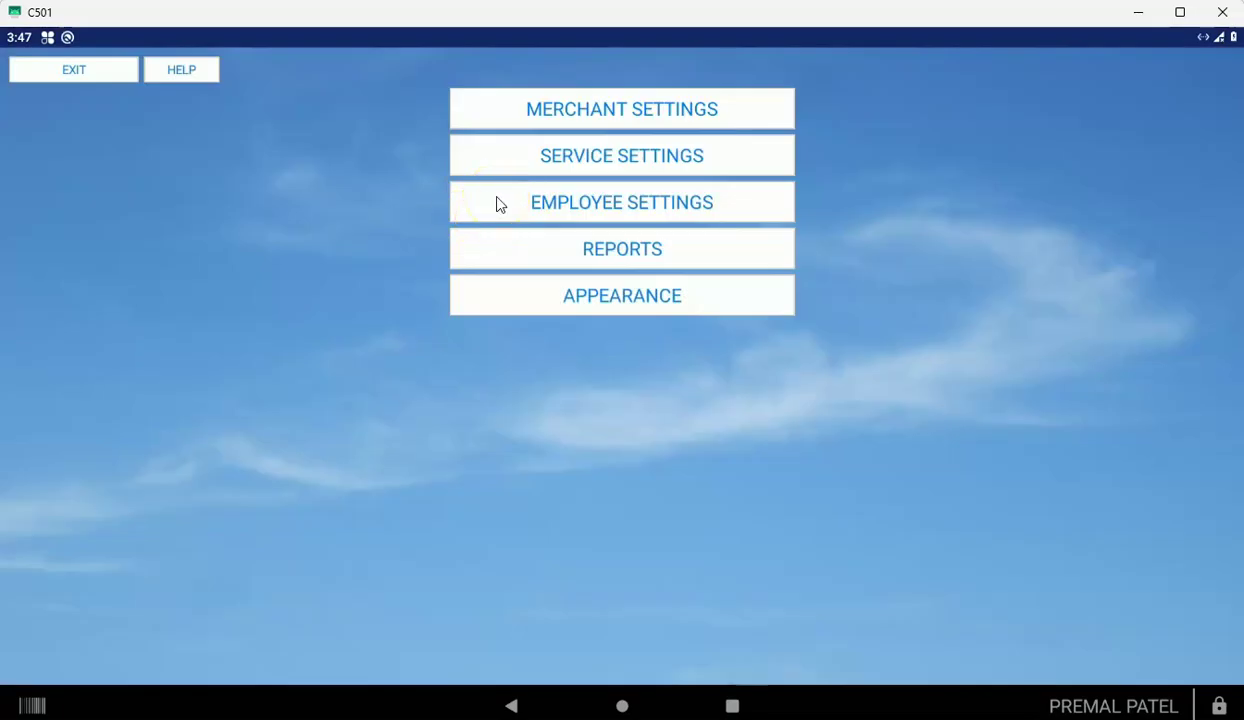